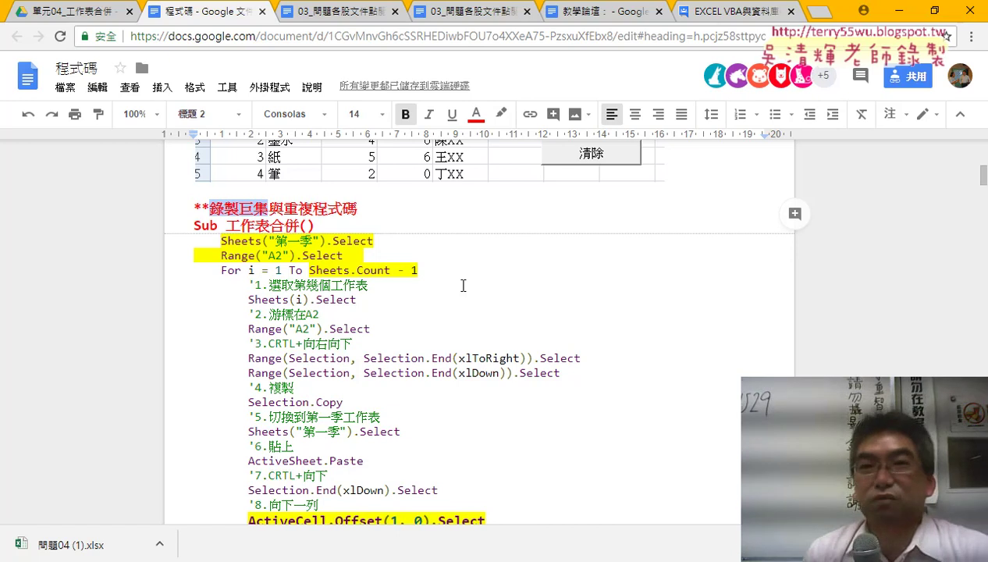
# Step: Minimize the Chrome notes window and click into the 工作表合併 macro code in the VBA editor
pyautogui.click(897, 10)
pyautogui.click(709, 255)
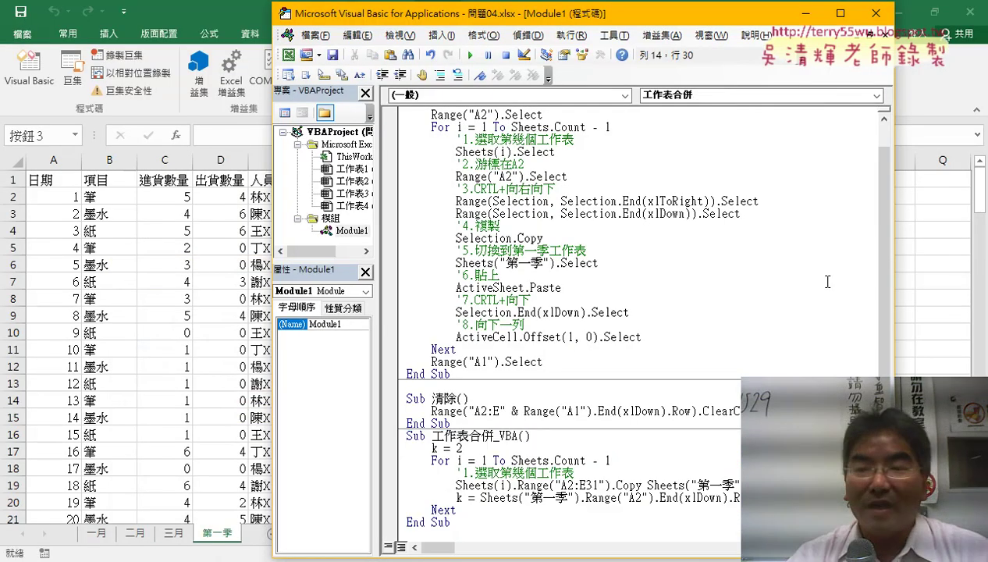
# Step: In Excel, test the 清除 and 工作表合併 buttons on the 第一季 sheet twice
pyautogui.click(917, 292)
pyautogui.click(493, 253)
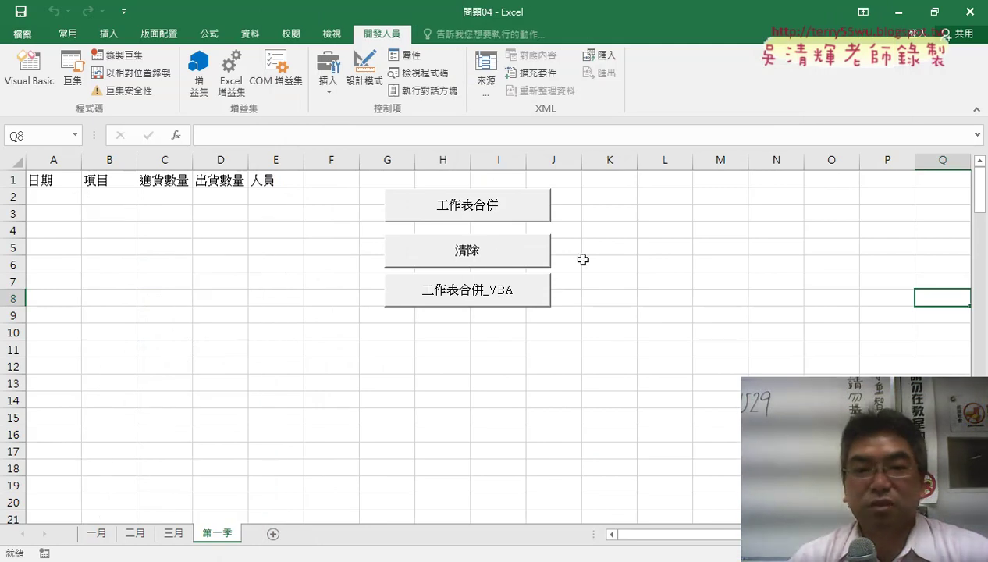
pyautogui.click(481, 207)
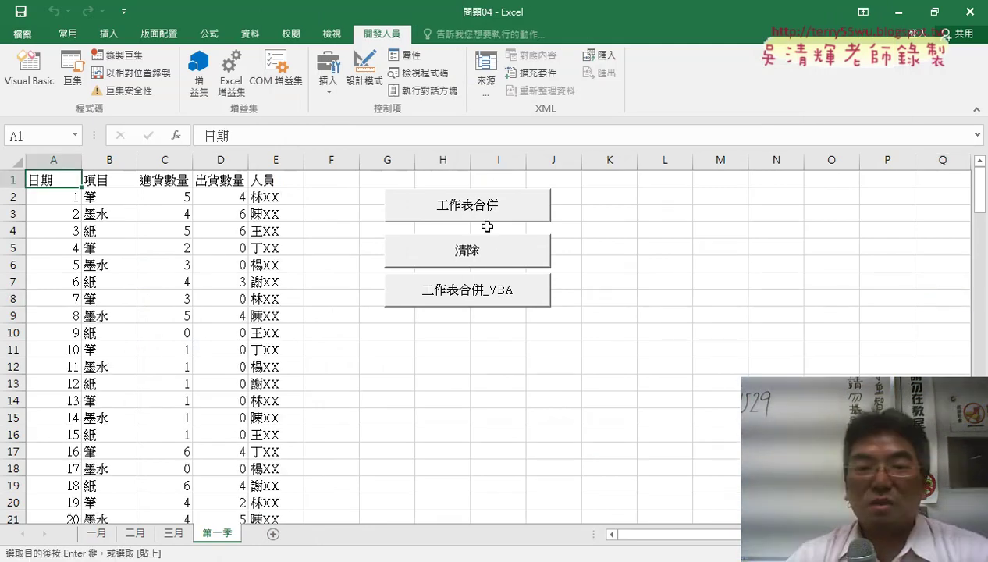
pyautogui.click(481, 256)
pyautogui.click(506, 196)
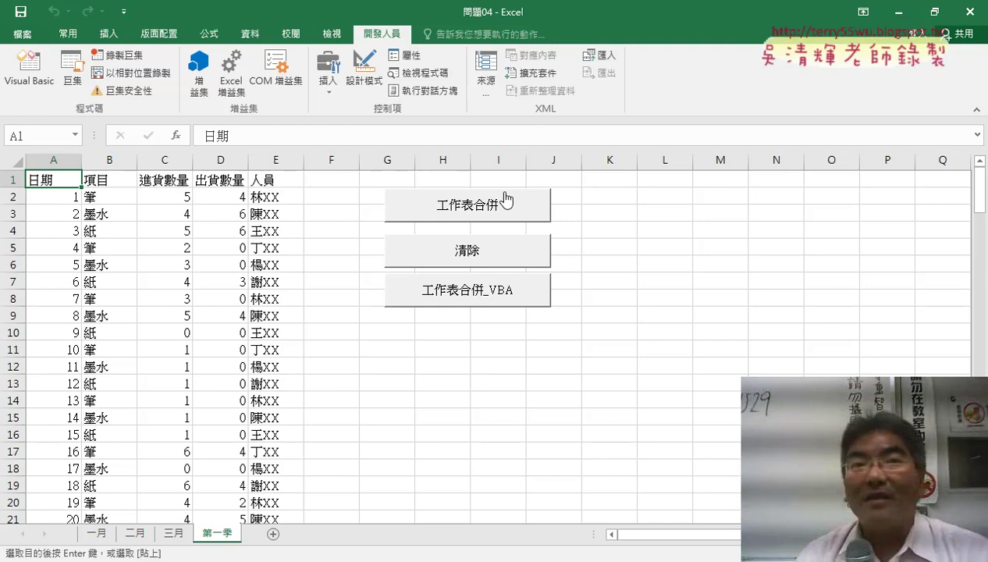
# Step: Run 工作表合併_VBA, clear 第一季 again, and open the button's 指定巨集 assignment
pyautogui.click(479, 256)
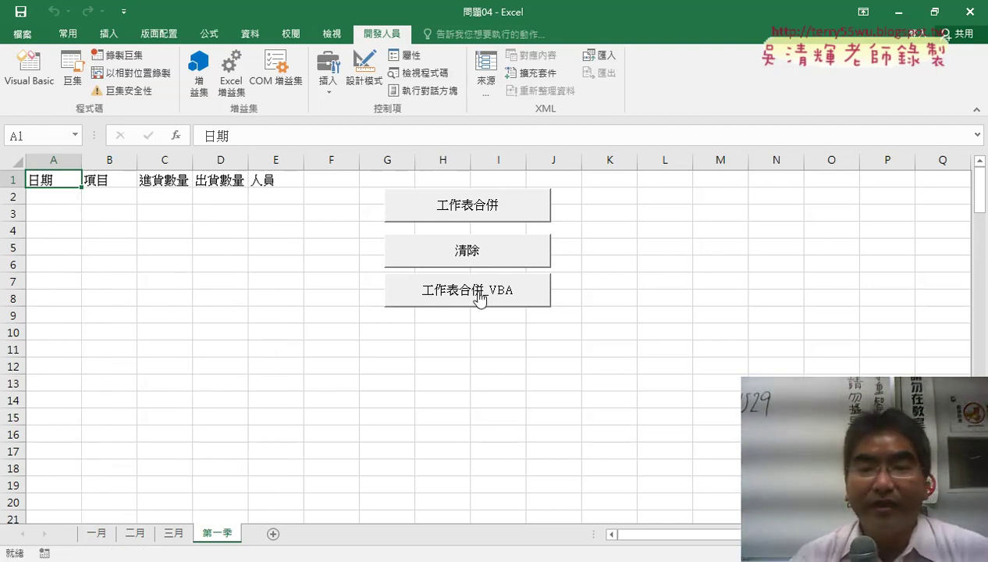
pyautogui.click(479, 293)
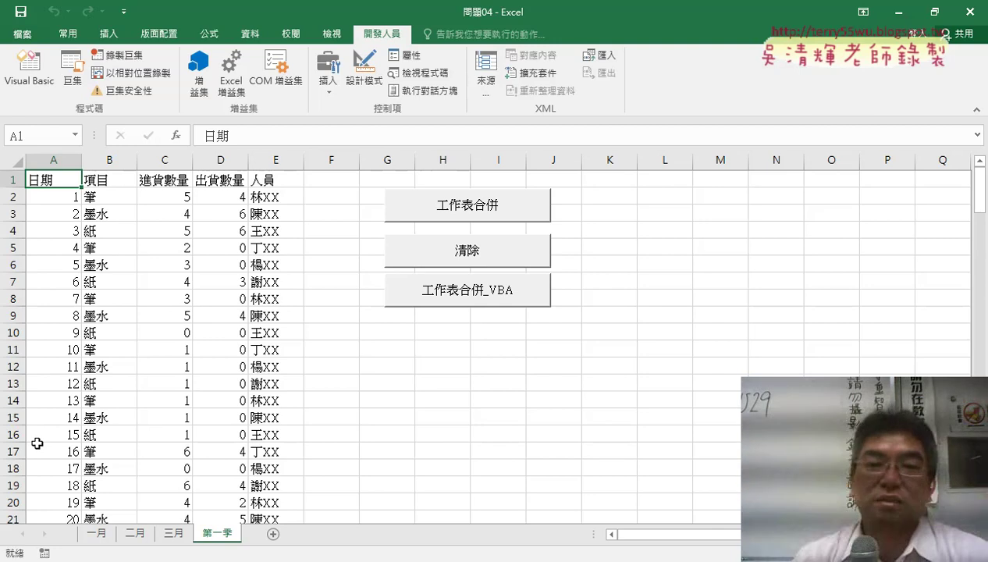
pyautogui.click(443, 258)
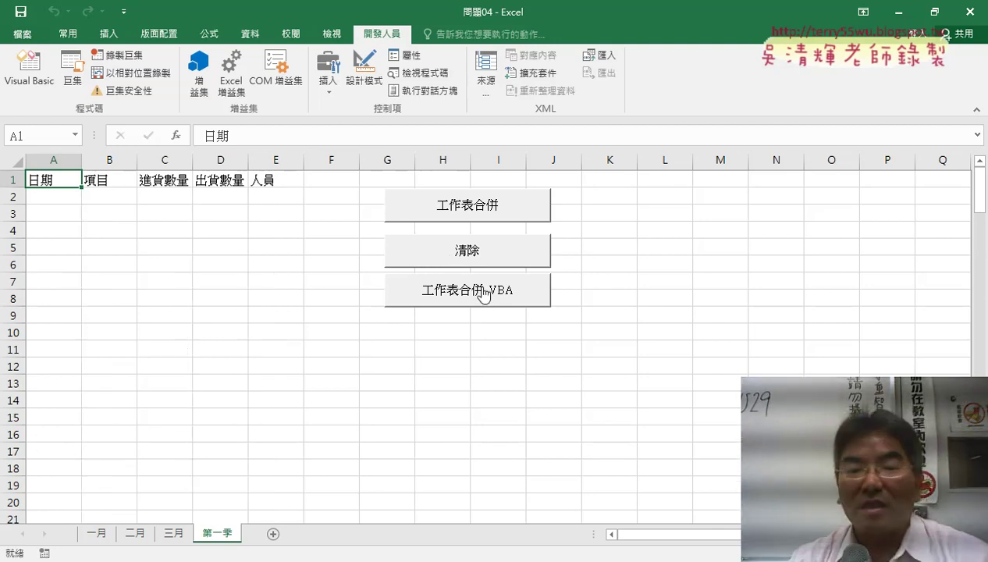
pyautogui.rightClick(483, 294)
pyautogui.click(519, 410)
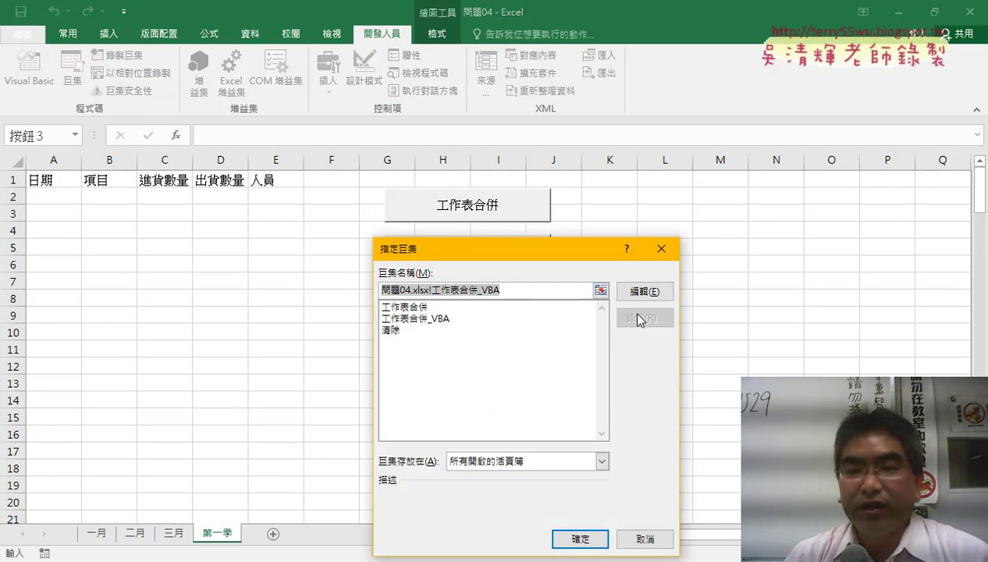
# Step: Edit 工作表合併_VBA in a widened code window and delete its copy and k-update lines
pyautogui.click(644, 291)
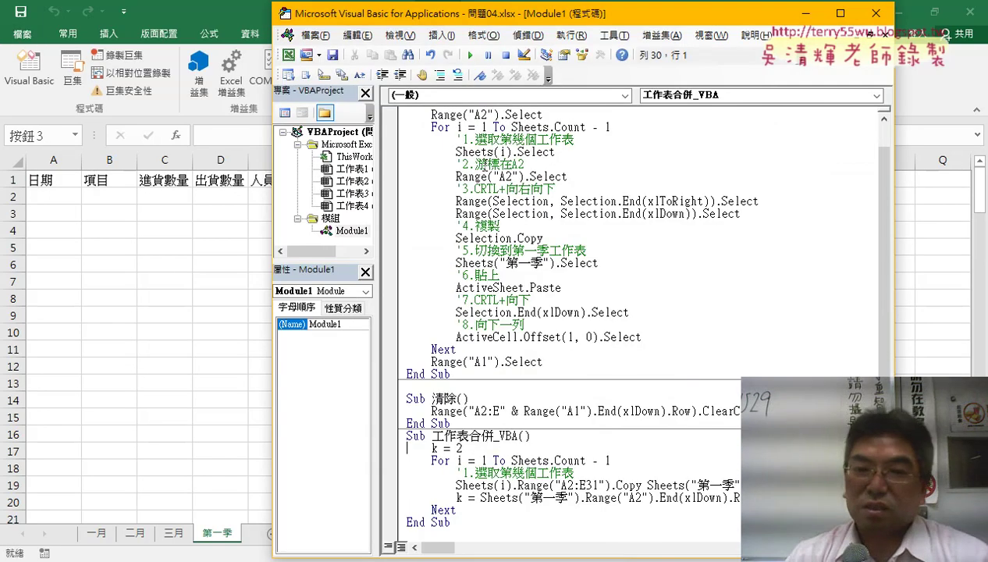
pyautogui.moveTo(493, 13); pyautogui.dragTo(404, 12)
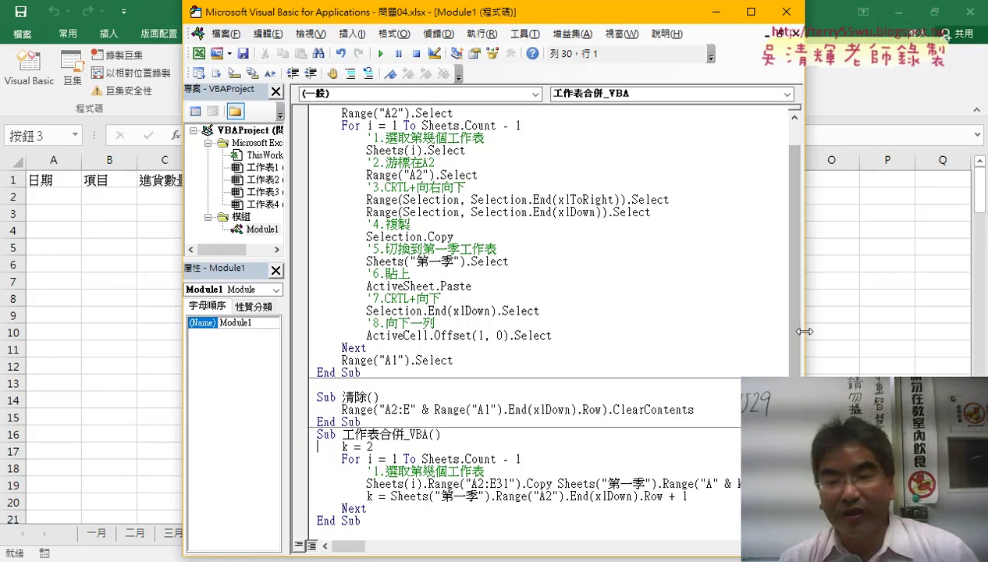
pyautogui.moveTo(804, 331); pyautogui.dragTo(985, 331)
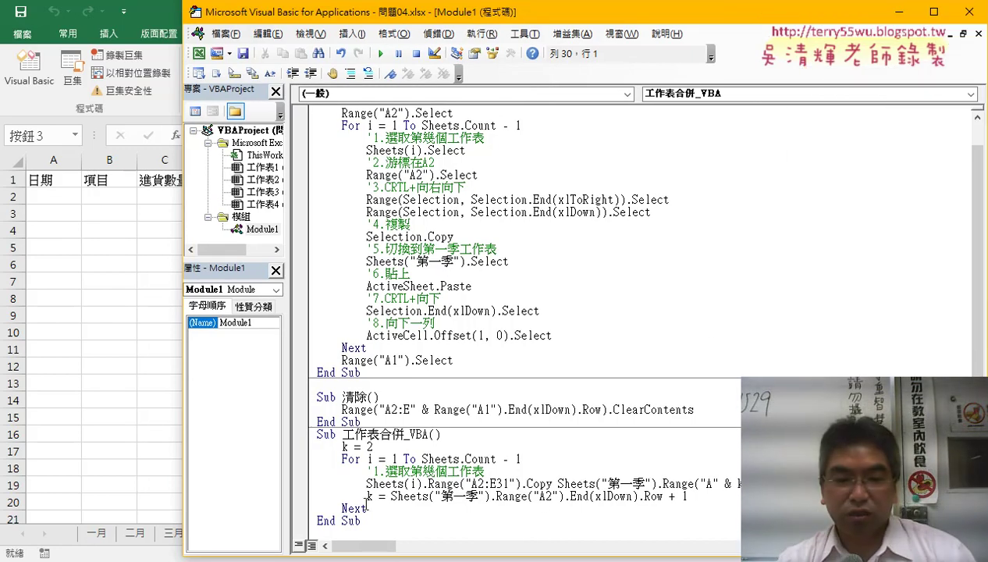
pyautogui.moveTo(688, 496); pyautogui.dragTo(311, 480)
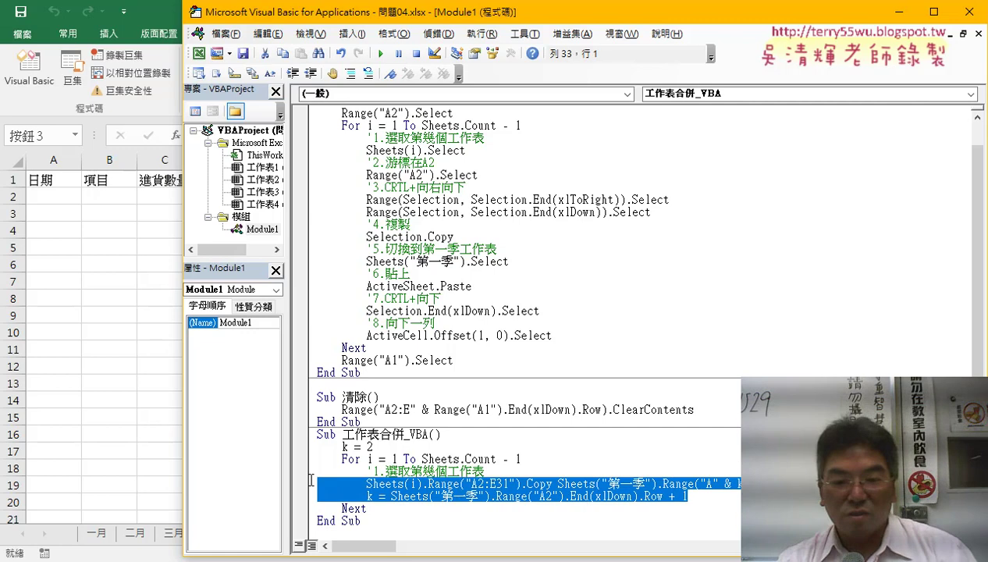
pyautogui.press('Delete')
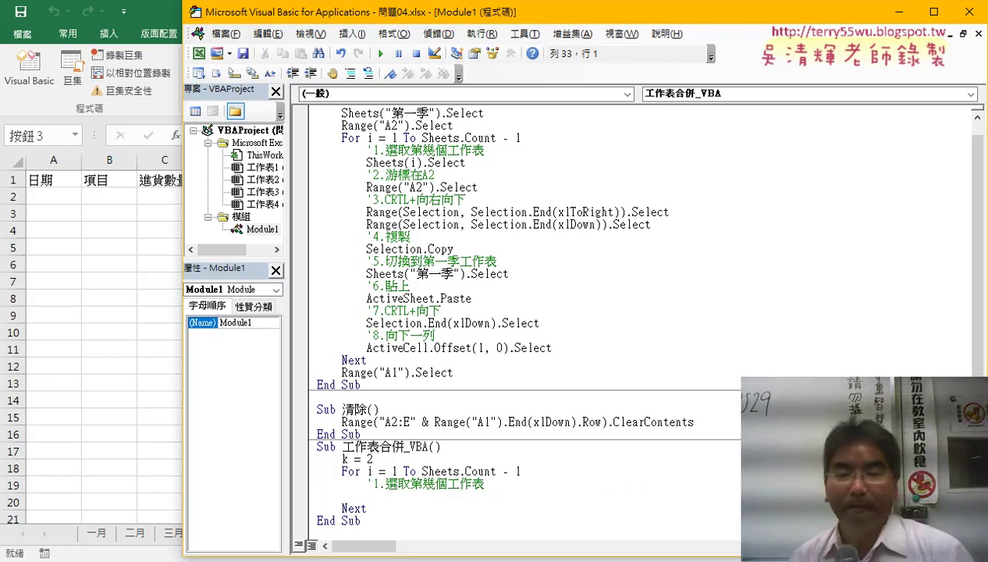
# Step: Compare the recorded macro's For loop with the For, Next and k = 2 lines of 工作表合併_VBA
pyautogui.click(386, 137)
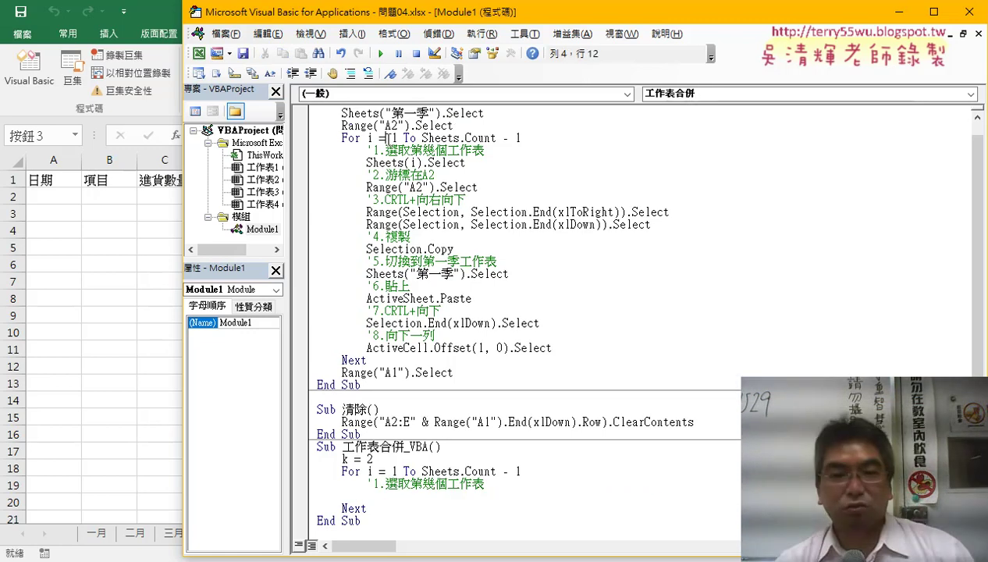
pyautogui.click(354, 361)
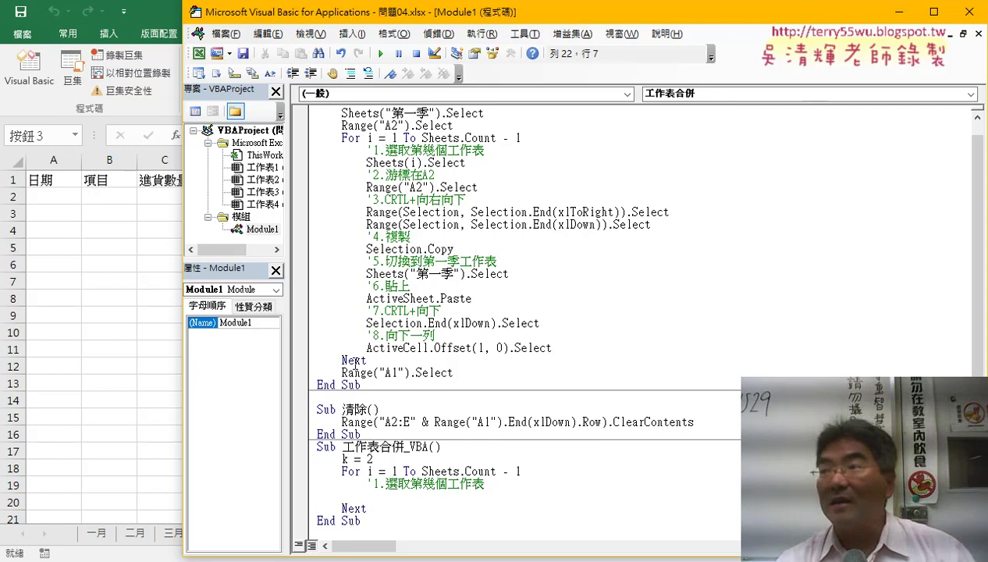
pyautogui.moveTo(340, 138)
pyautogui.mouseDown()
pyautogui.moveTo(538, 133)
pyautogui.moveTo(523, 138)
pyautogui.mouseUp()
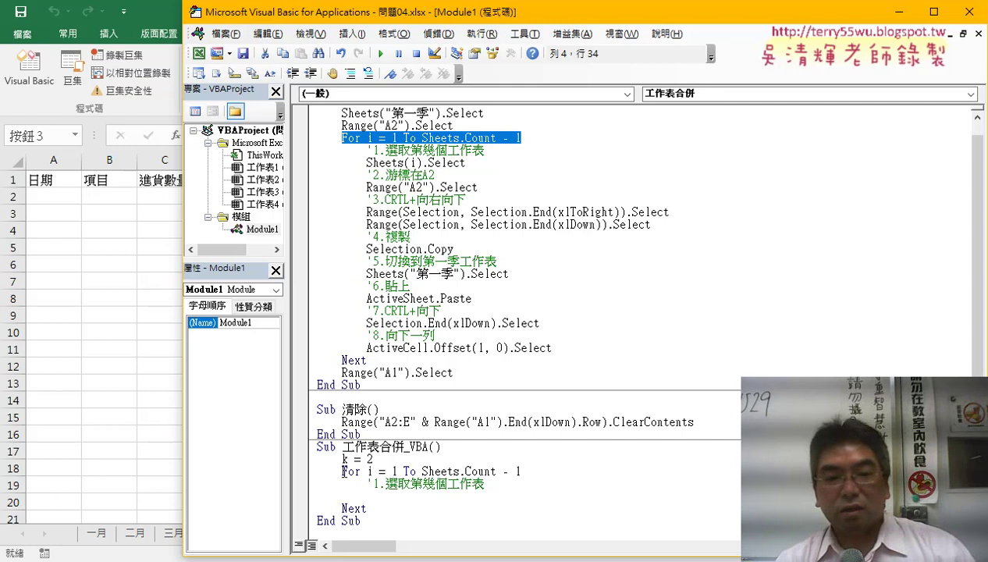
pyautogui.moveTo(341, 472); pyautogui.dragTo(530, 471)
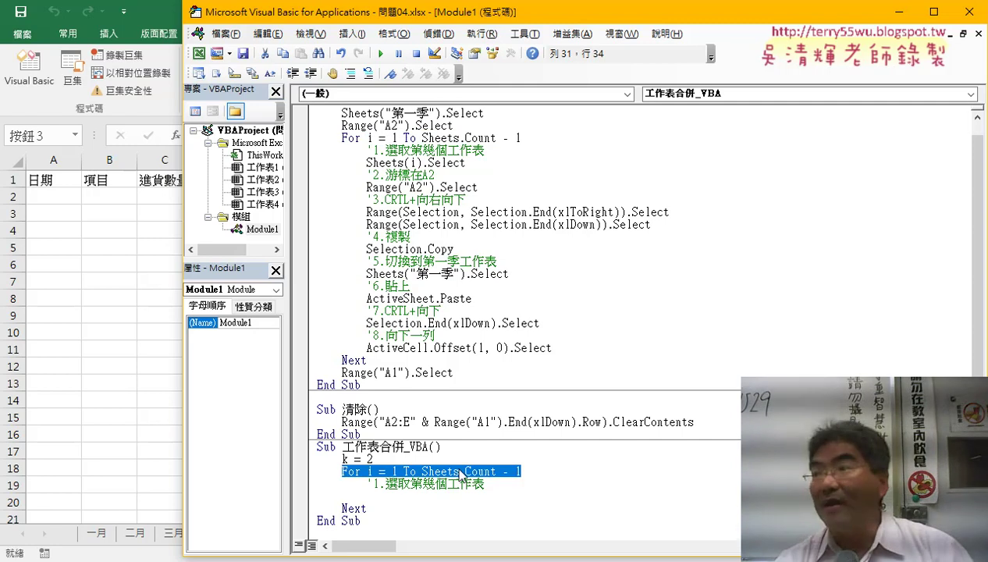
pyautogui.moveTo(366, 508); pyautogui.dragTo(344, 508)
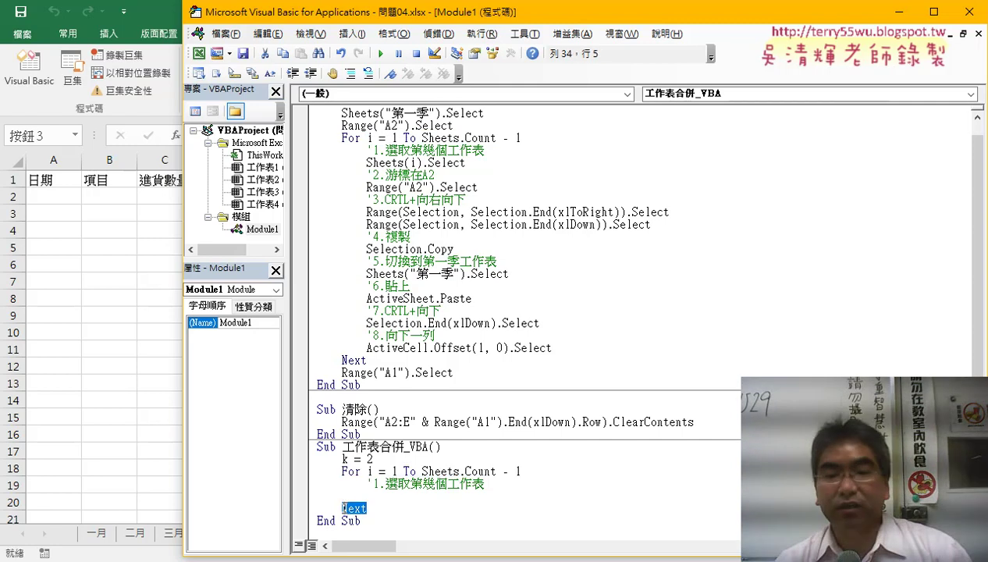
pyautogui.moveTo(342, 459); pyautogui.dragTo(452, 461)
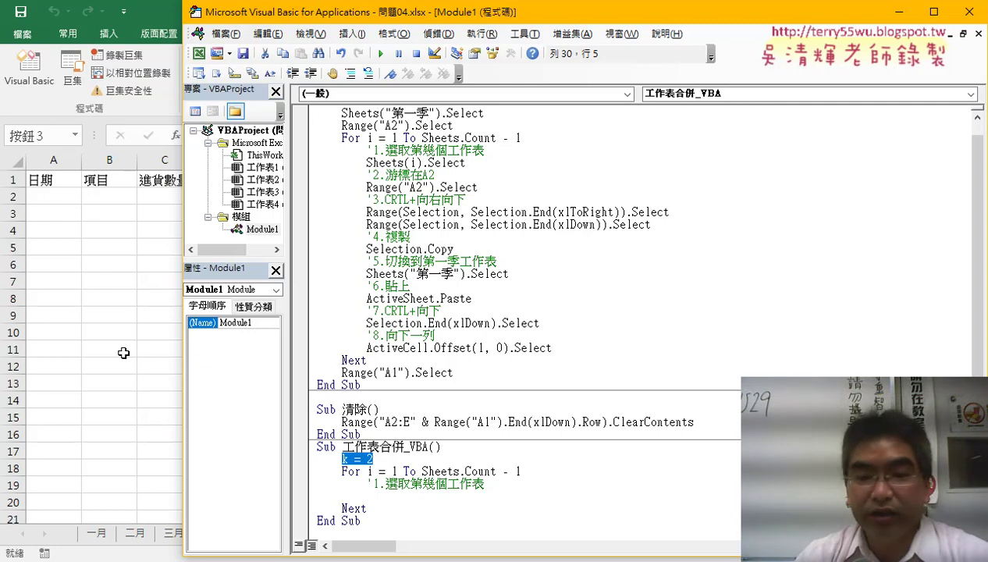
# Step: Delete the '1.選取第幾個工作表 comment line and tidy the empty loop body
pyautogui.moveTo(484, 483); pyautogui.dragTo(315, 483)
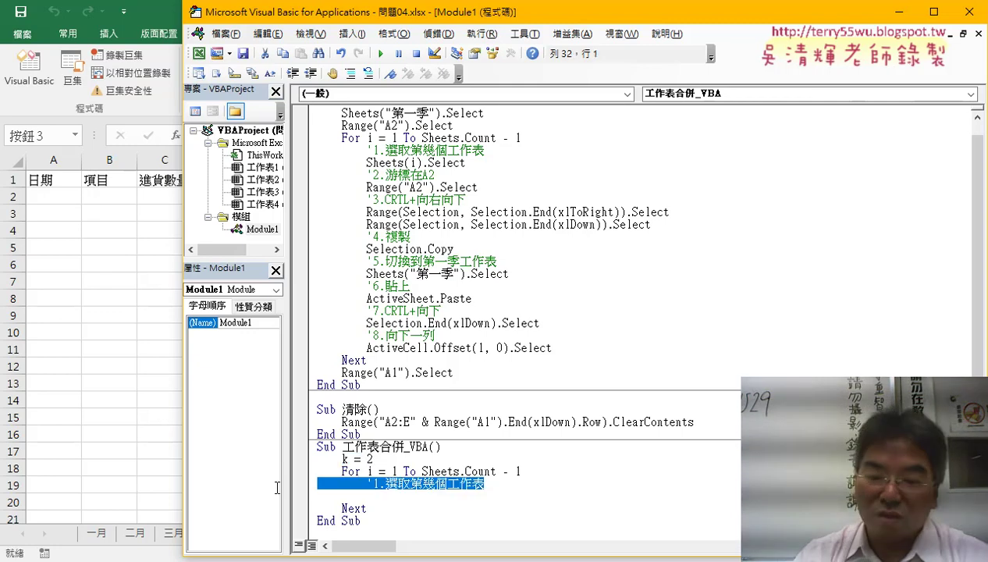
pyautogui.press('Delete')
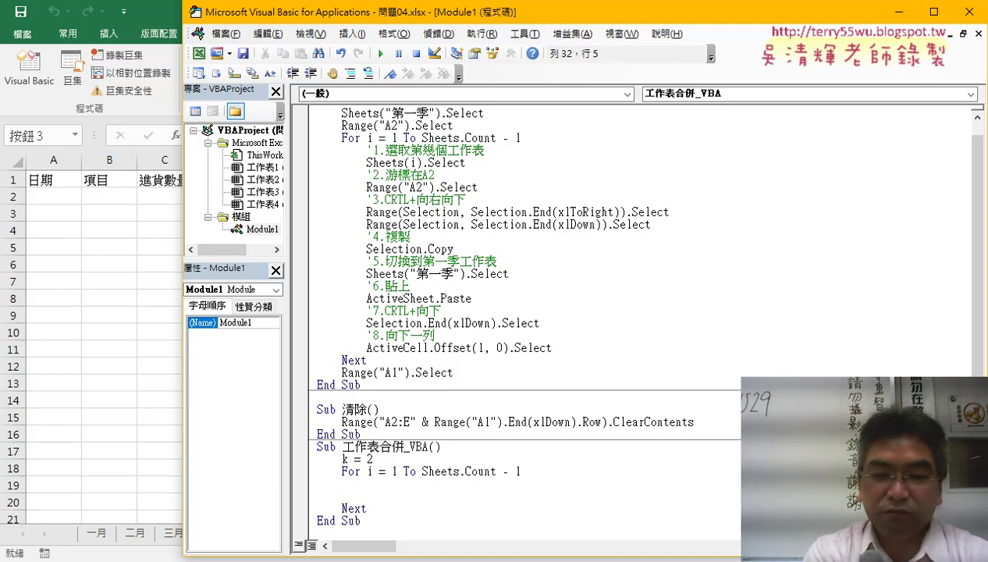
pyautogui.press('Tab')
pyautogui.press('Delete')
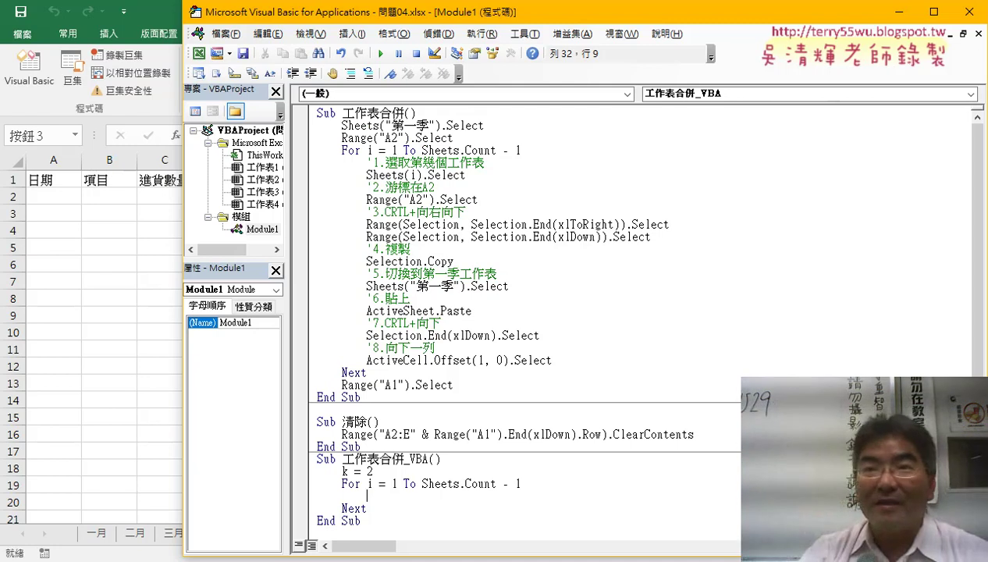
# Step: Check the monthly data range and type Range("A2:E31").Copy inside the loop
pyautogui.click(96, 536)
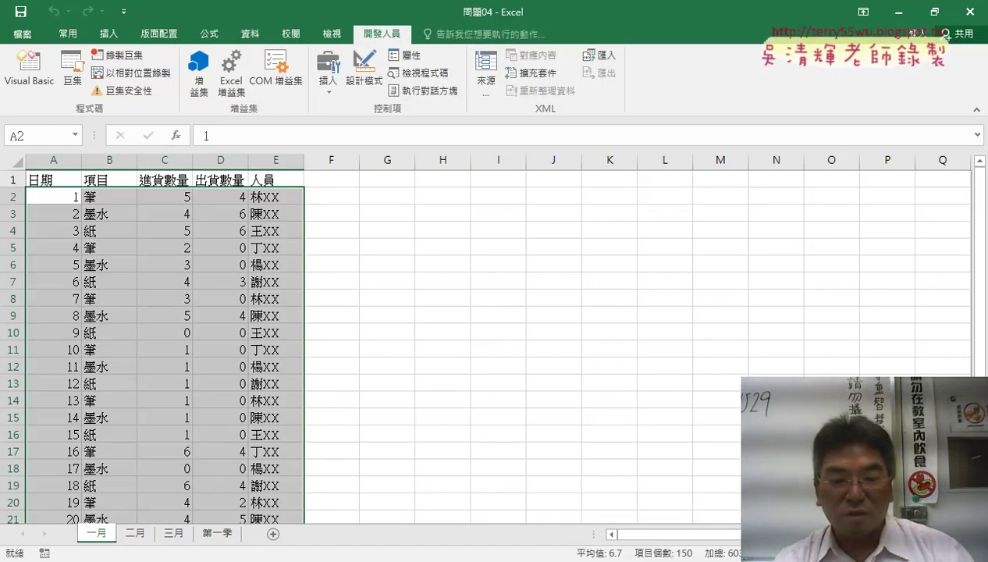
pyautogui.hotkey('alt', 'F11')
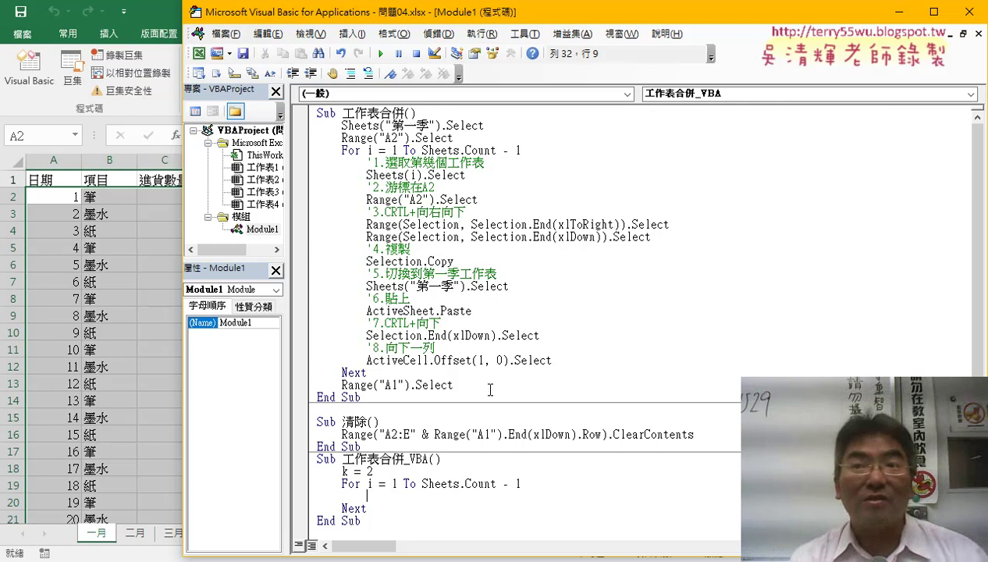
pyautogui.write('ra')
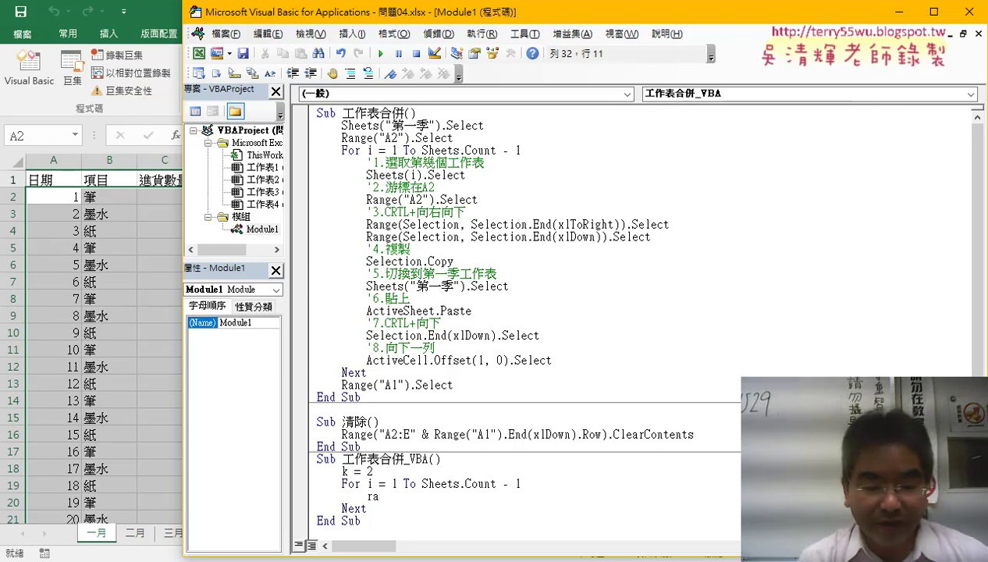
pyautogui.write('nge')
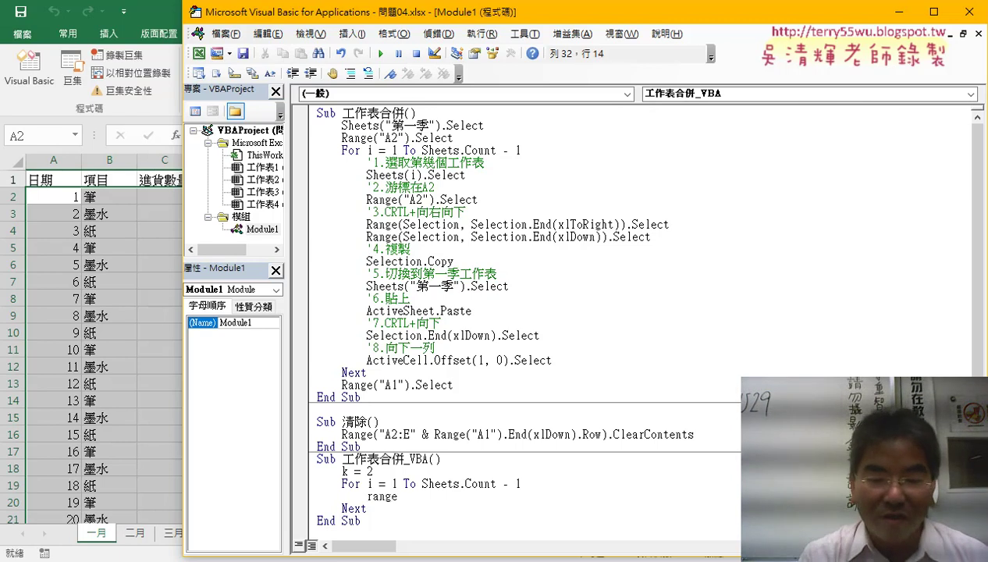
pyautogui.write('(')
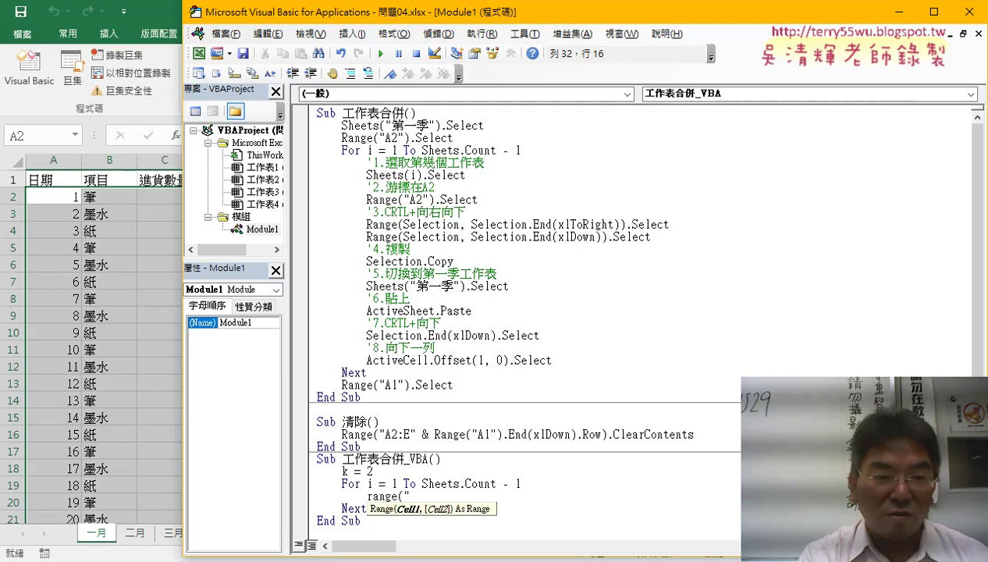
pyautogui.write('"A2')
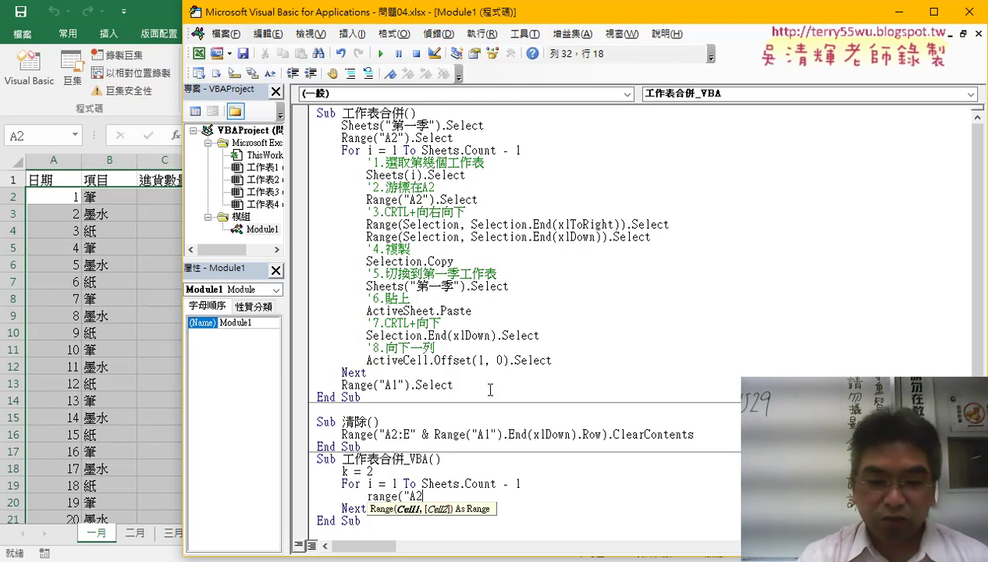
pyautogui.write(':')
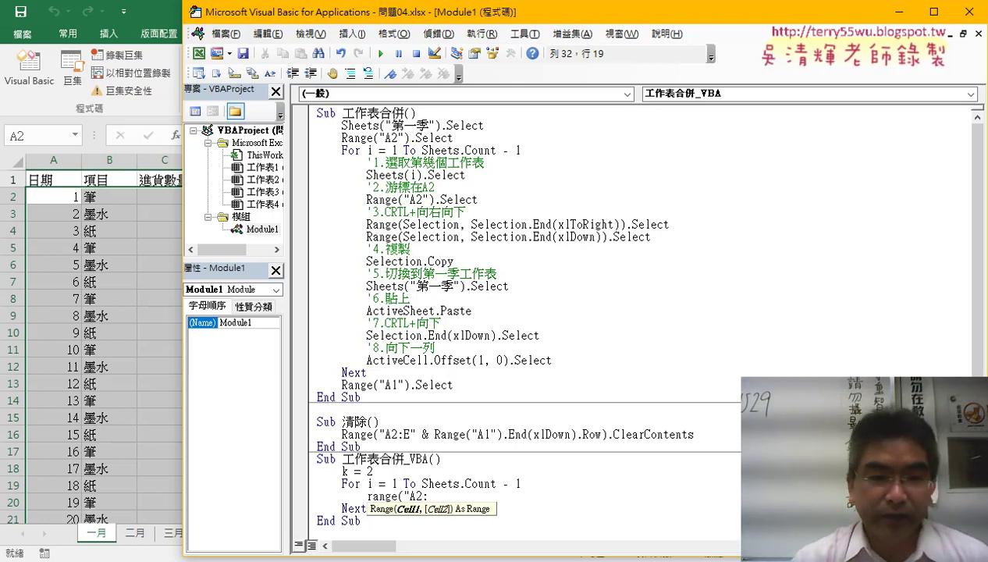
pyautogui.moveTo(334, 14); pyautogui.dragTo(452, 14)
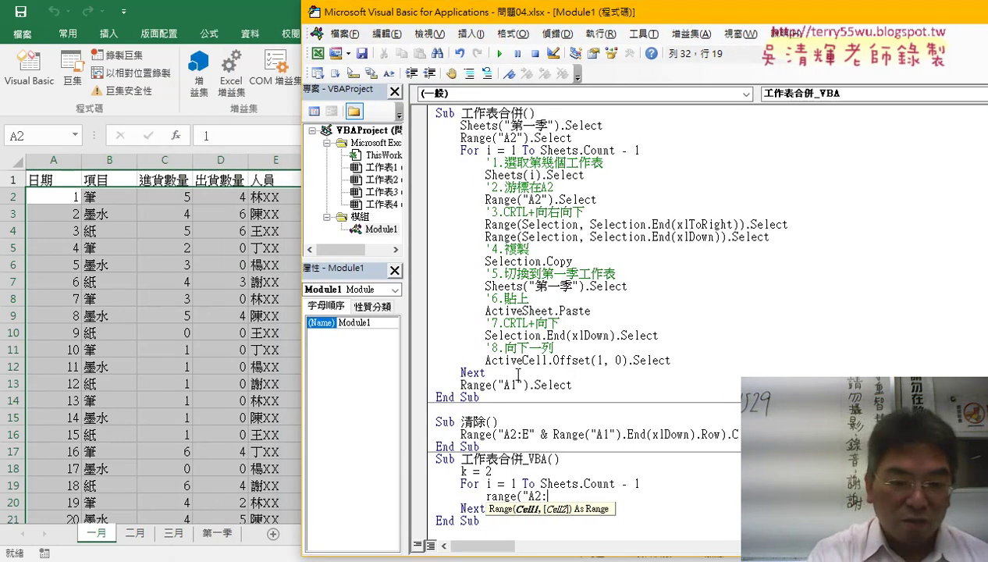
pyautogui.write('E')
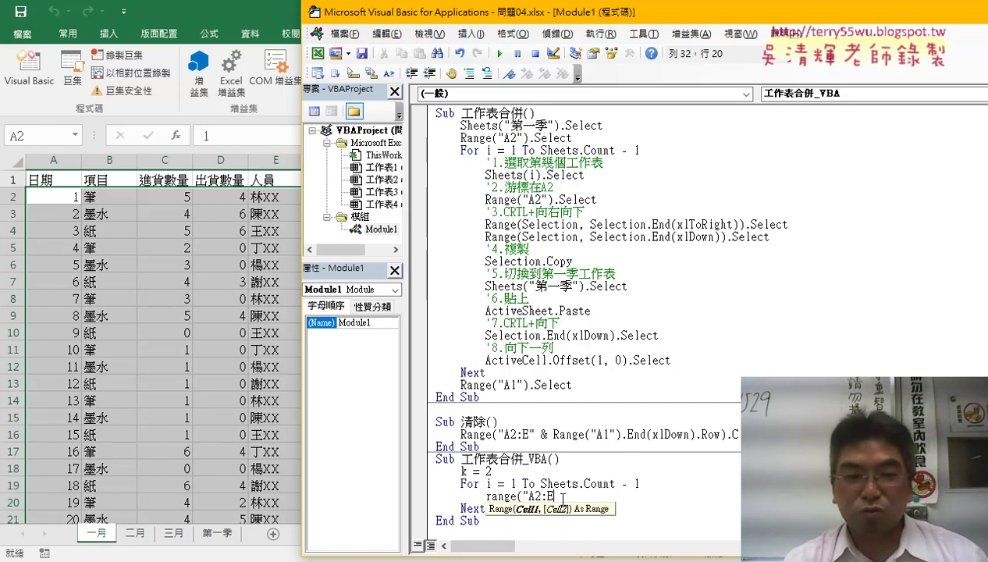
pyautogui.click(86, 383)
pyautogui.scroll(-5, 86, 390)
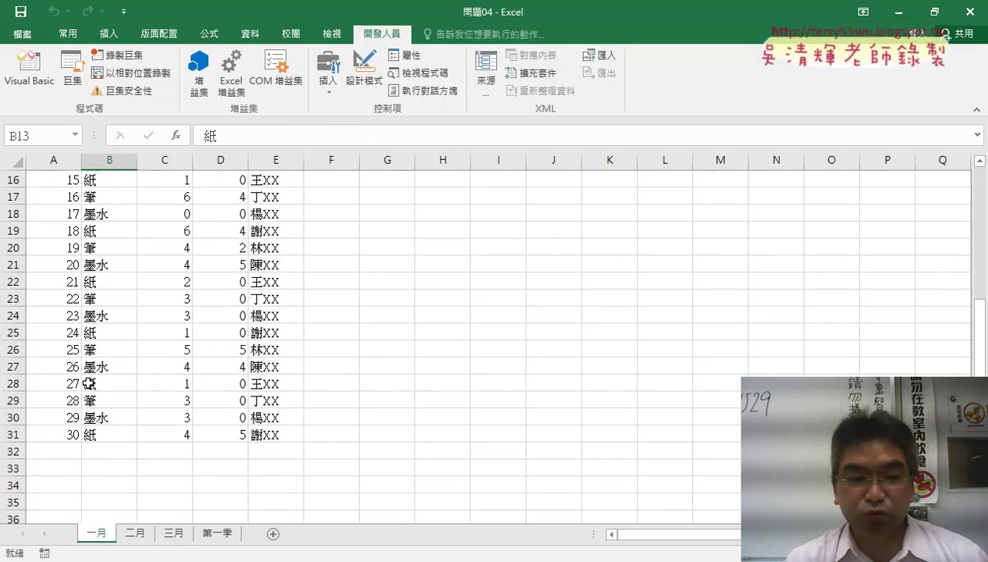
pyautogui.scroll(-1, 84, 402)
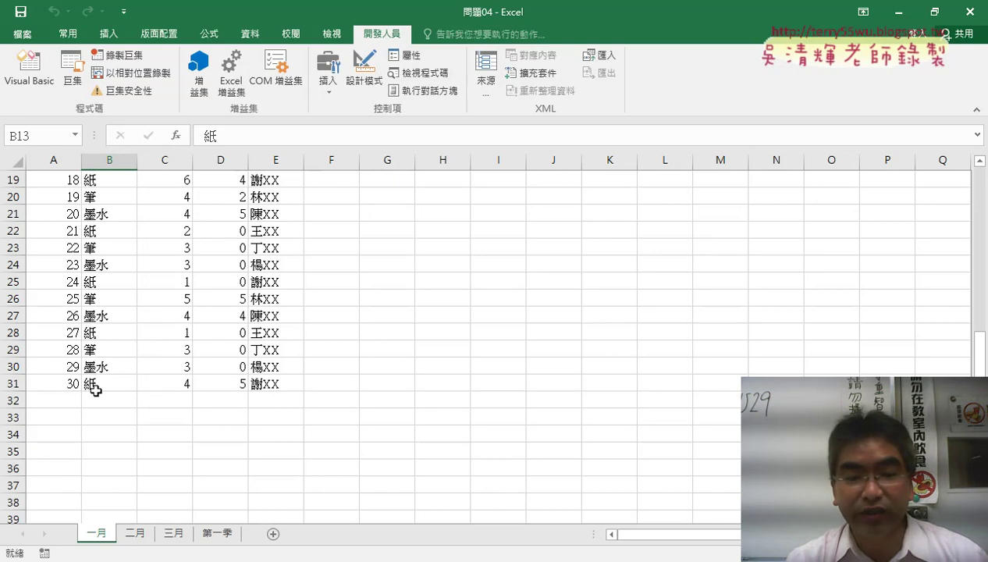
pyautogui.click(421, 468)
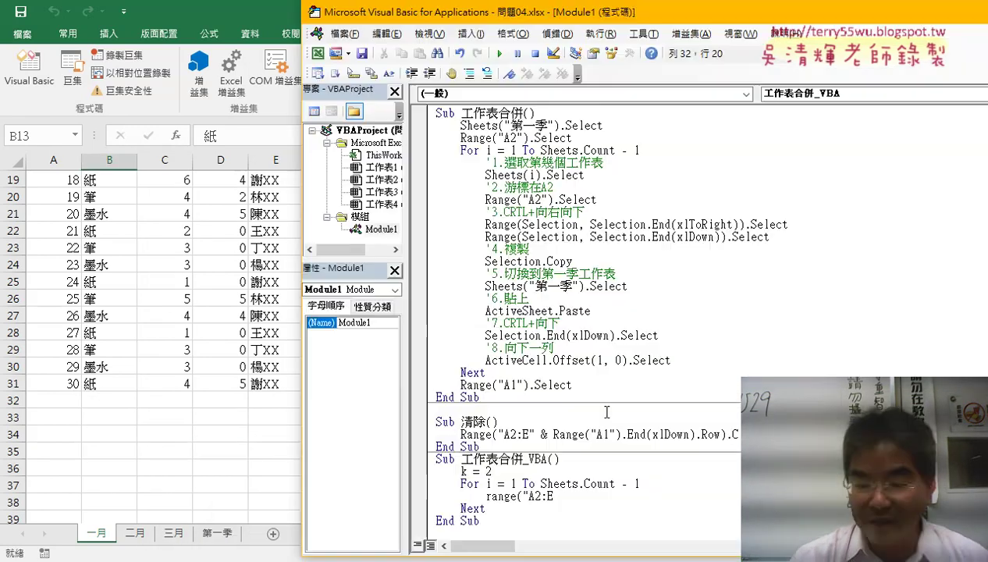
pyautogui.write('31')
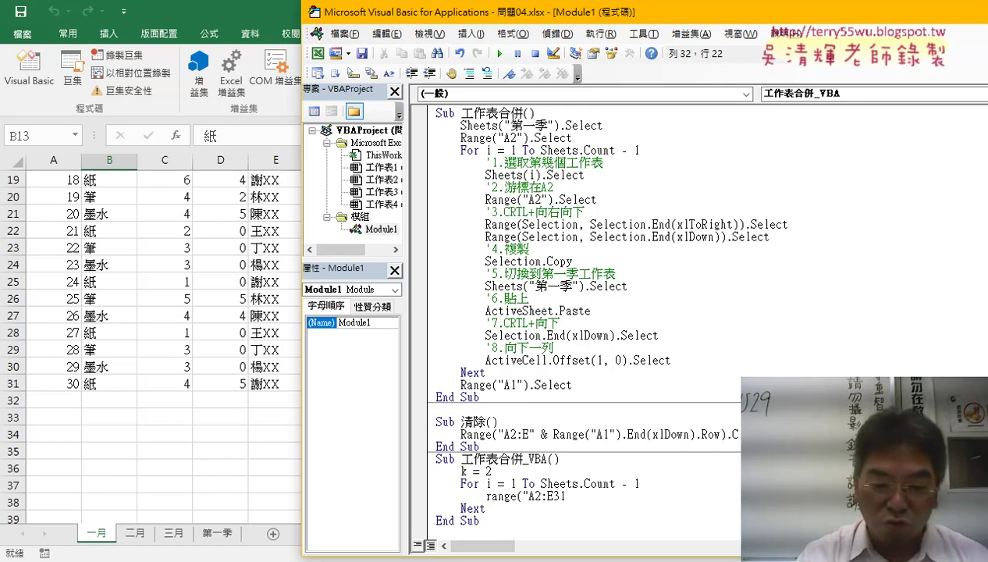
pyautogui.write('").')
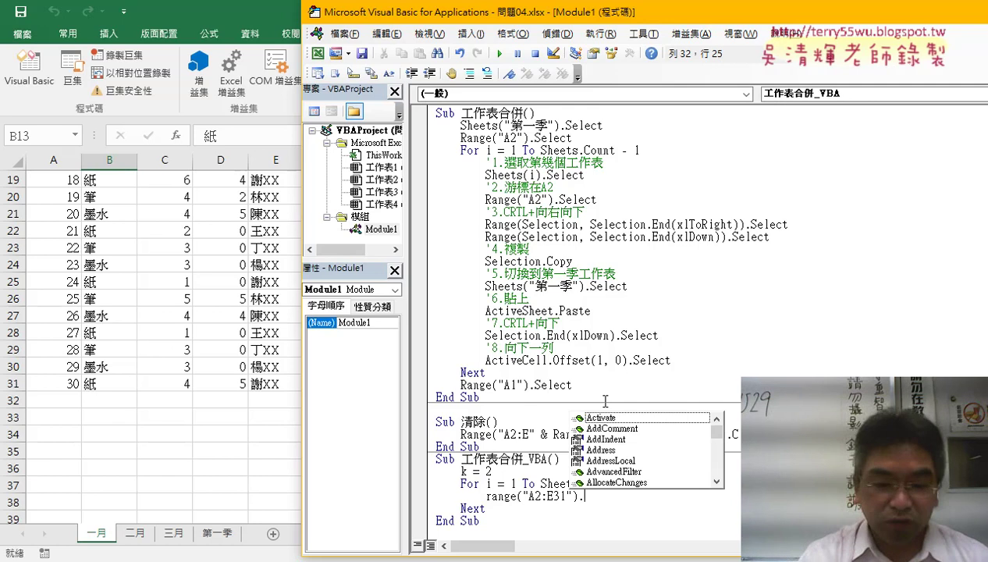
pyautogui.write('copy')
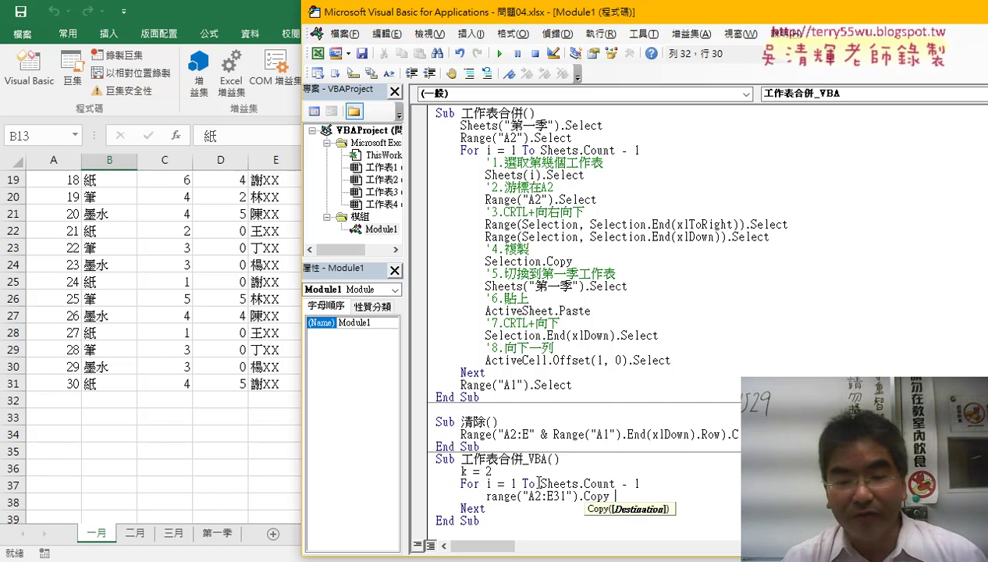
# Step: Prefix the copy line with Sheets(i). so it reads Sheets(i).Range("A2:E31").Copy
pyautogui.moveTo(539, 484); pyautogui.dragTo(578, 484)
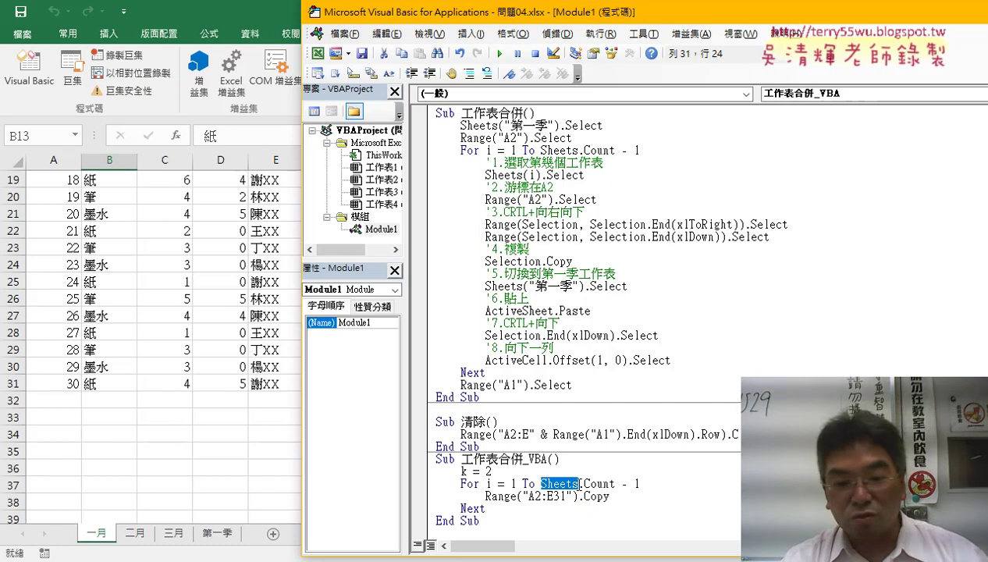
pyautogui.hotkey('ctrl', 'c')
pyautogui.click(485, 497)
pyautogui.hotkey('ctrl', 'v')
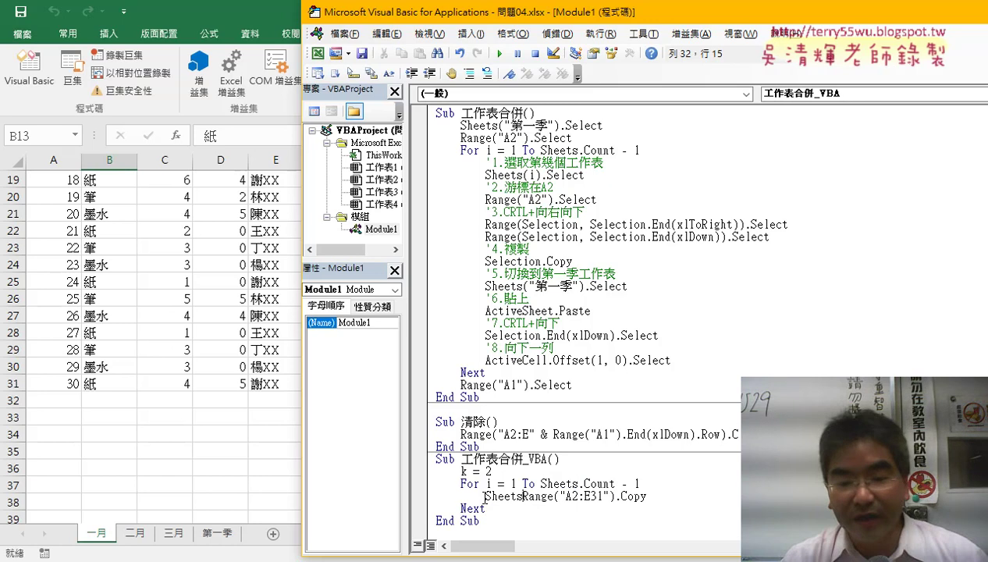
pyautogui.write('()')
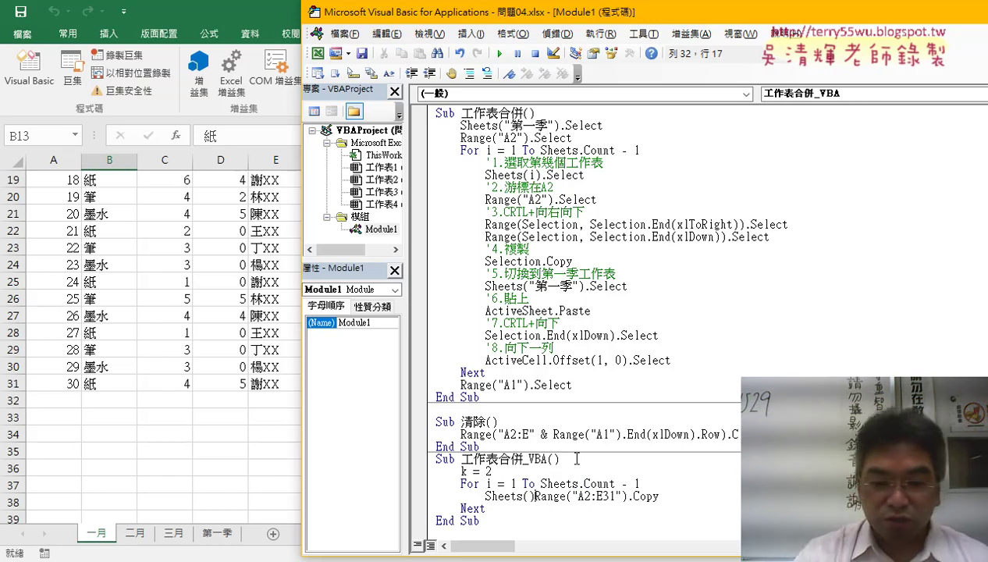
pyautogui.press('Left')
pyautogui.write('i')
pyautogui.press('Right')
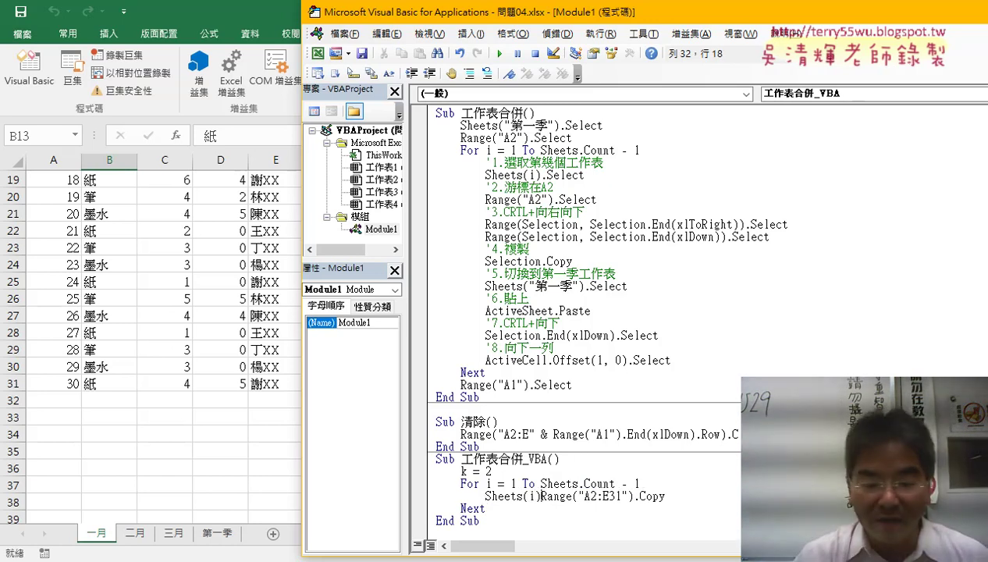
pyautogui.write('.')
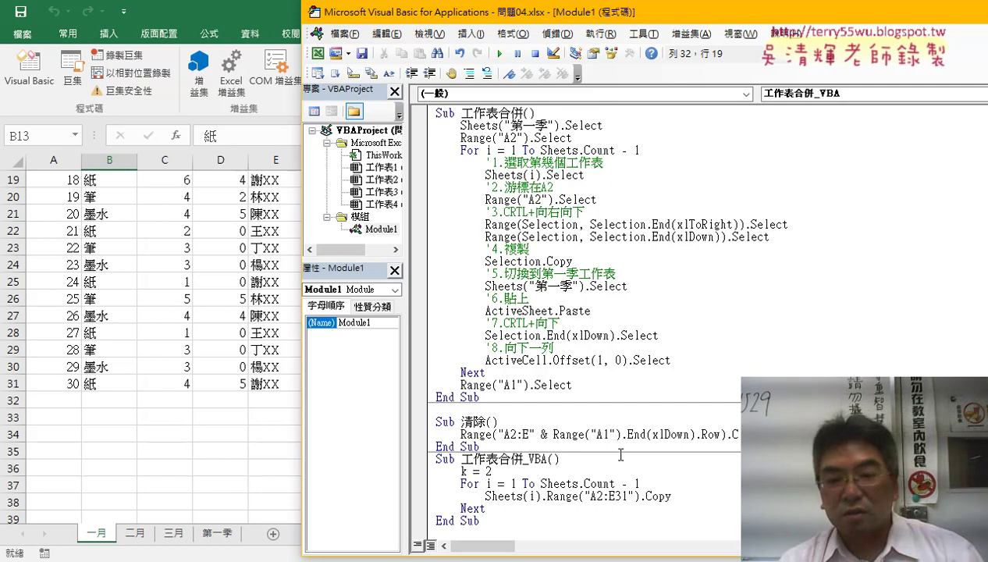
pyautogui.moveTo(546, 496); pyautogui.dragTo(674, 497)
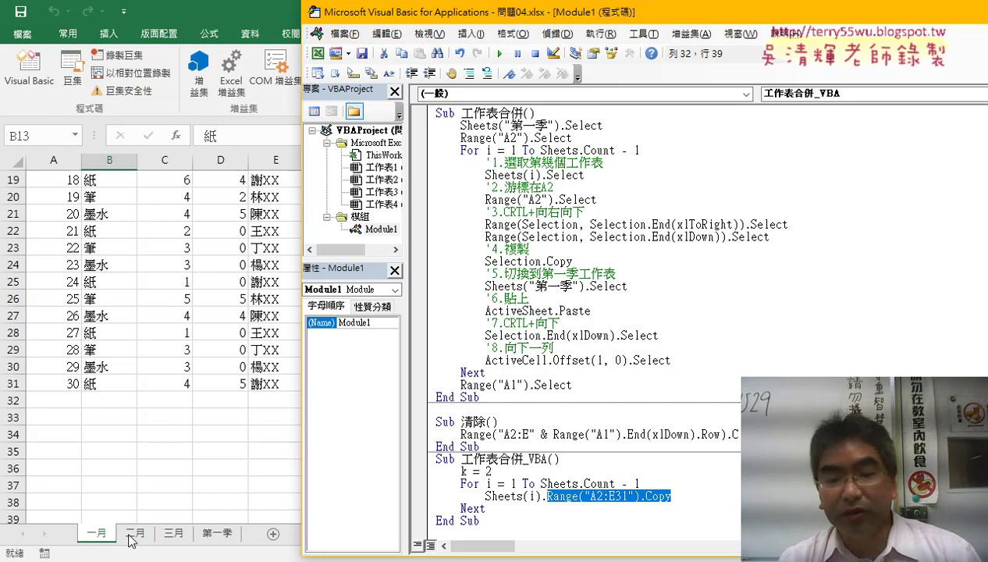
# Step: Add Sheets("第一季"). as the destination after .Copy, then show the 第一季 sheet
pyautogui.click(678, 496)
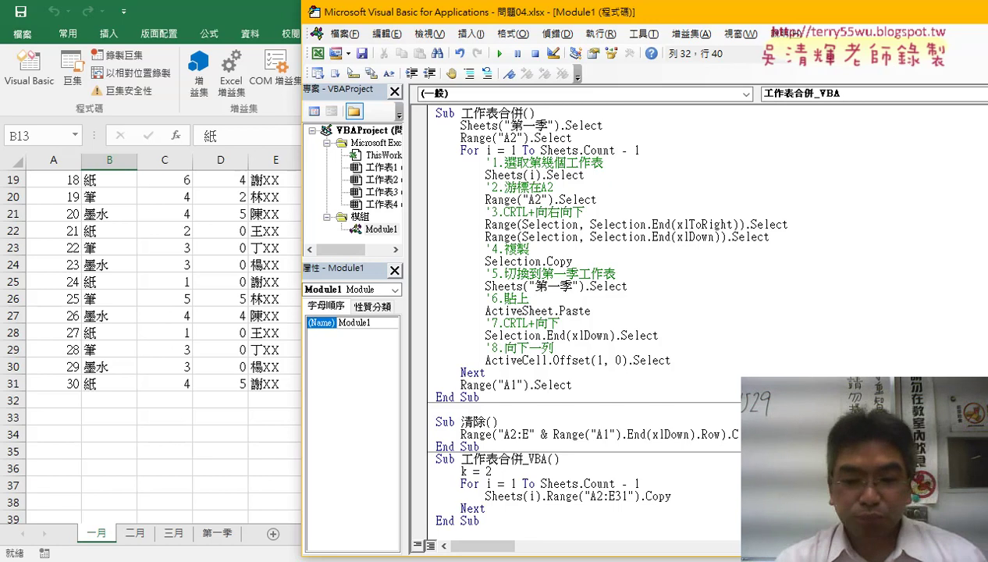
pyautogui.moveTo(486, 496); pyautogui.dragTo(540, 496)
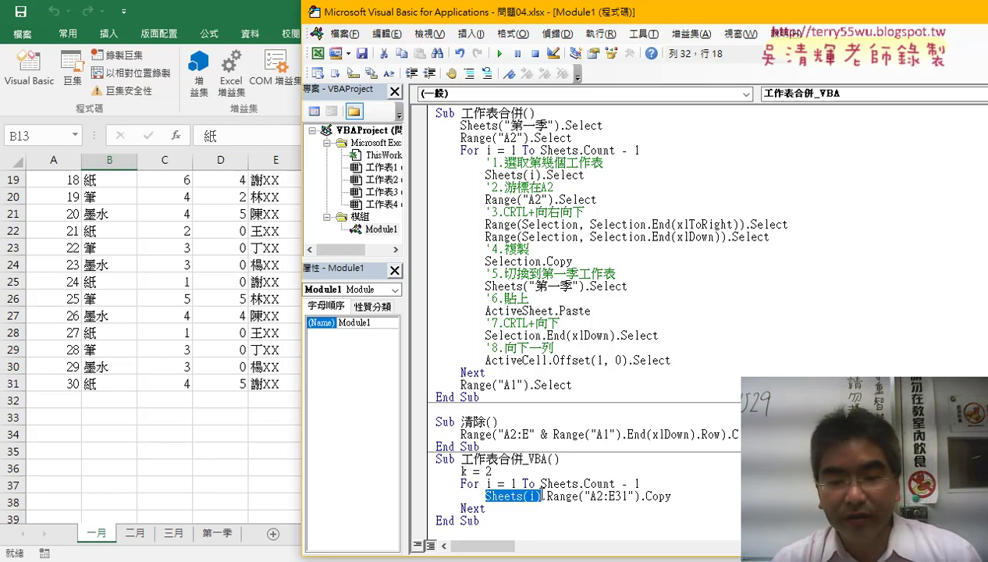
pyautogui.moveTo(683, 499); pyautogui.dragTo(678, 496)
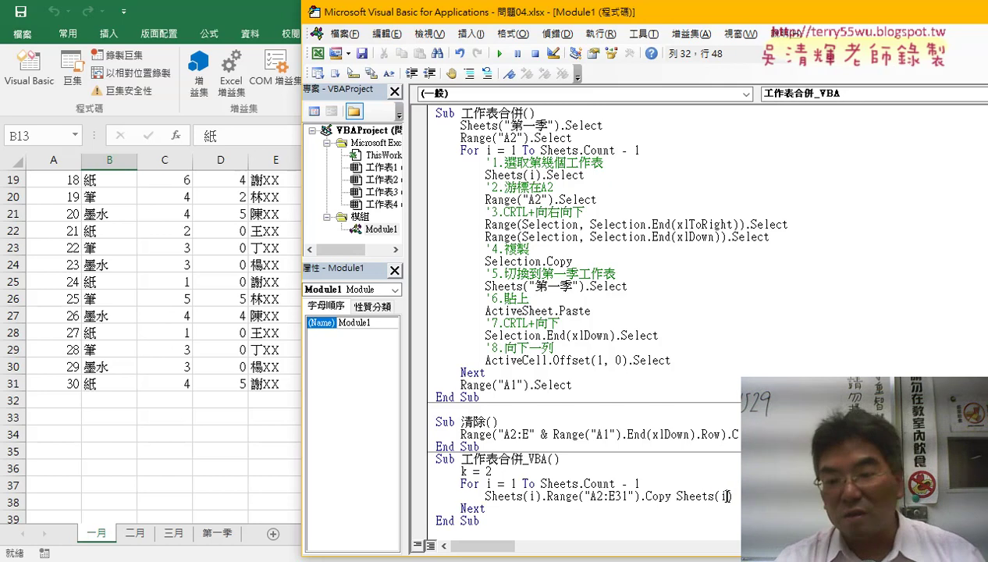
pyautogui.write('"')
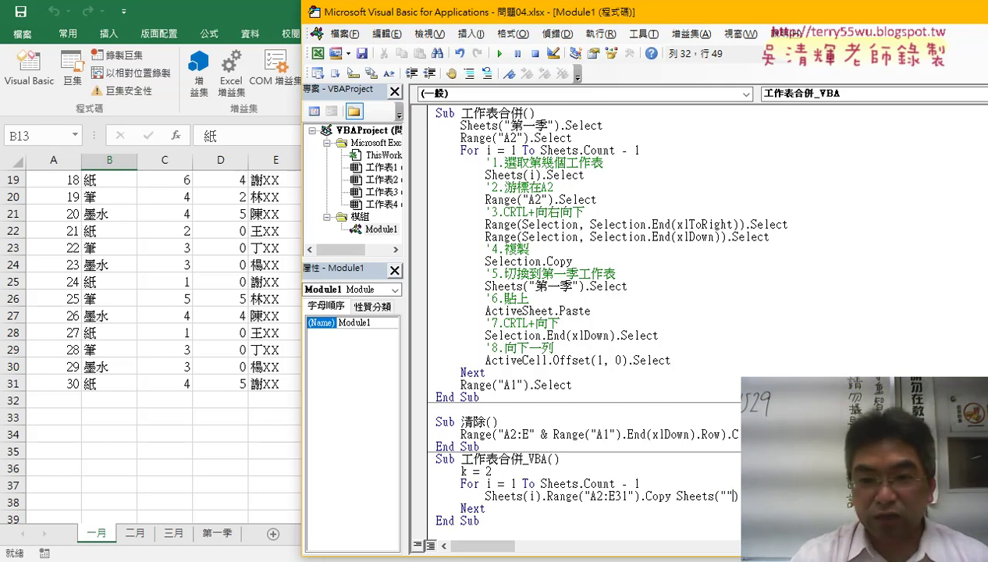
pyautogui.write('第')
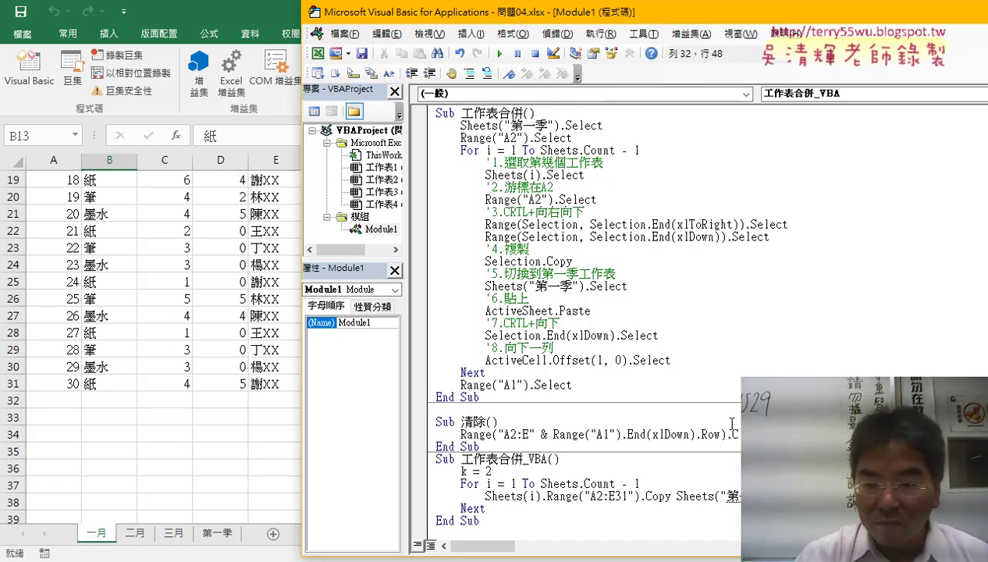
pyautogui.write('一季")')
pyautogui.write('.')
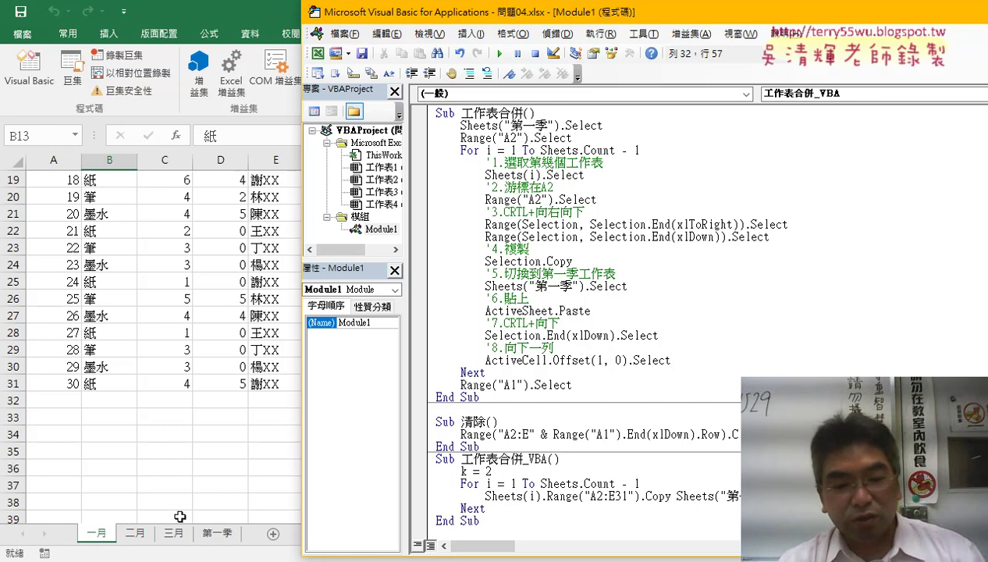
pyautogui.click(216, 533)
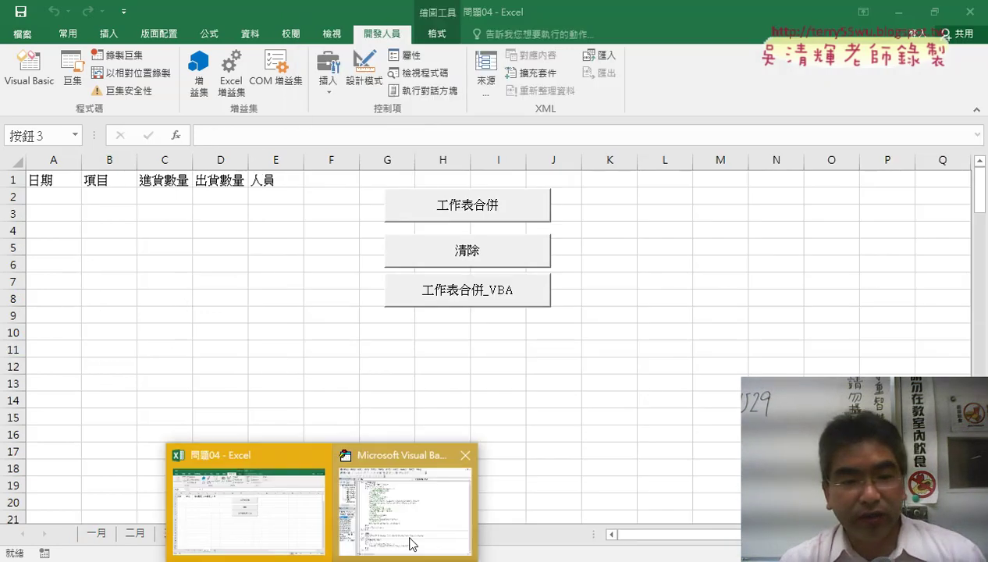
# Step: Finish the destination as Range("A" & k) and add a blank line before Next
pyautogui.click(411, 532)
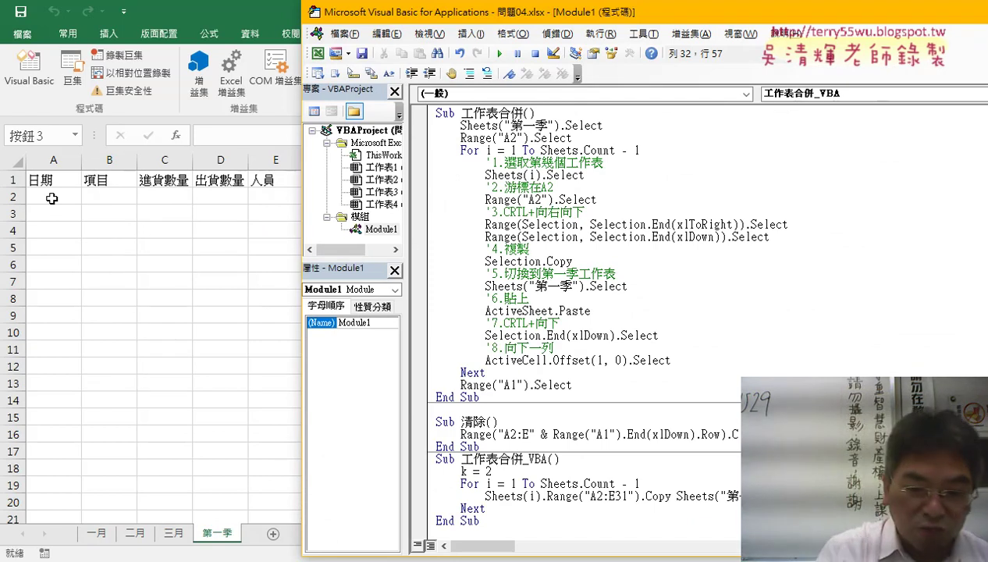
pyautogui.write('ge')
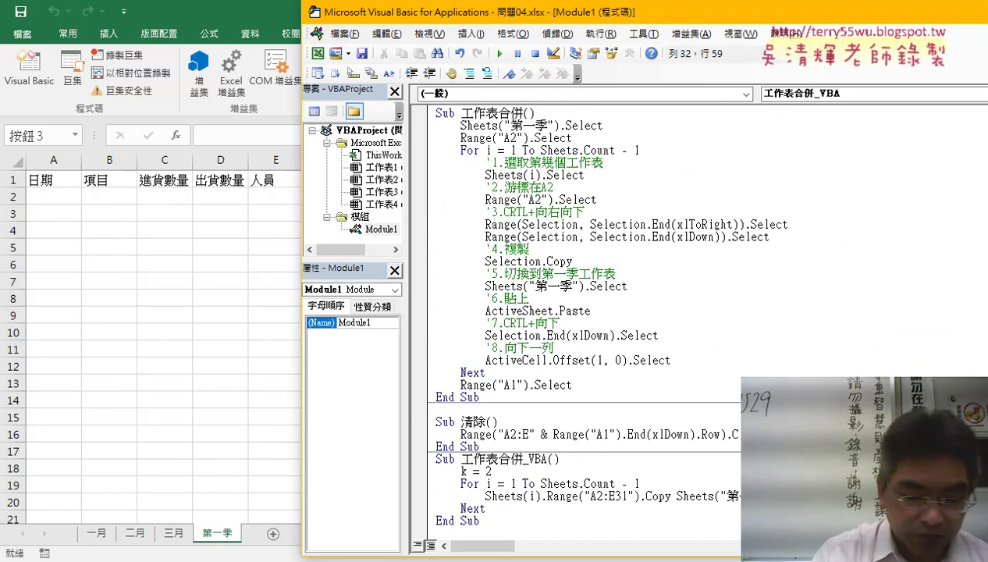
pyautogui.write('("A')
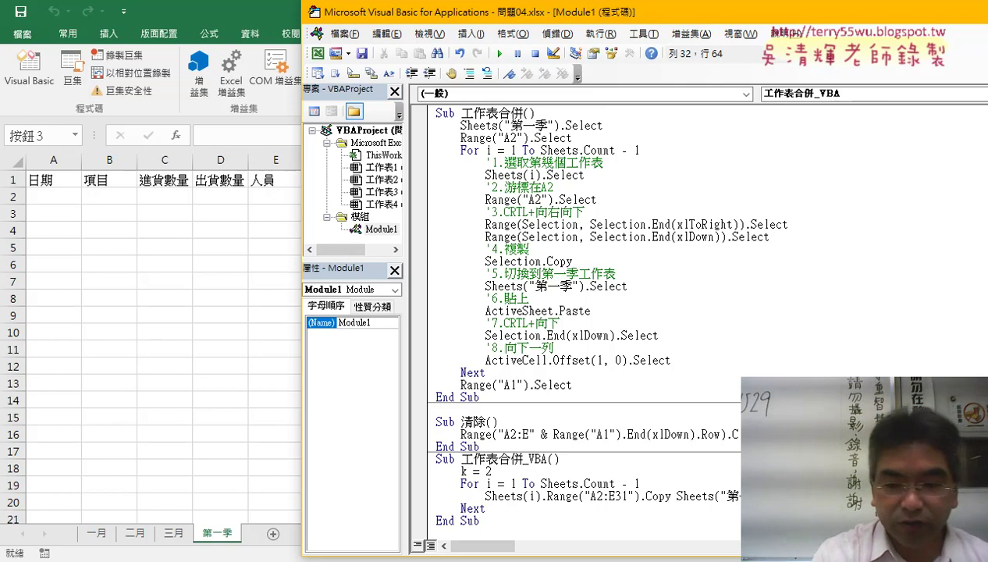
pyautogui.write('"&k')
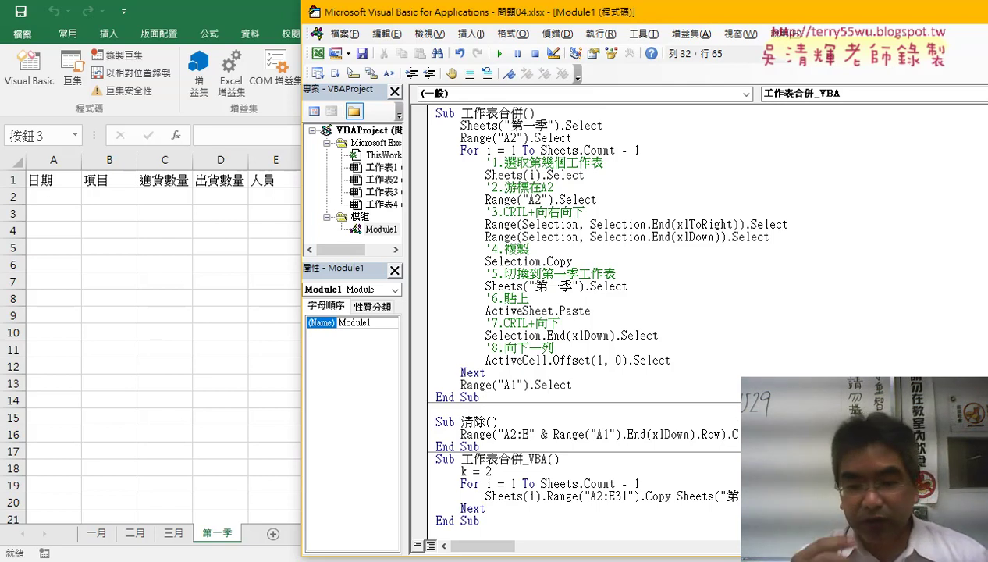
pyautogui.write(' k)')
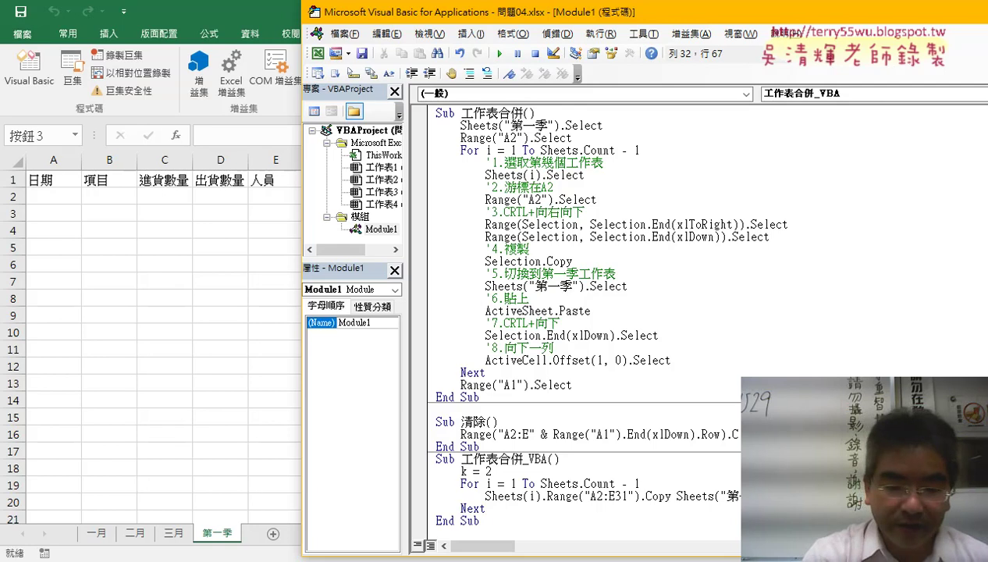
pyautogui.write(': ')
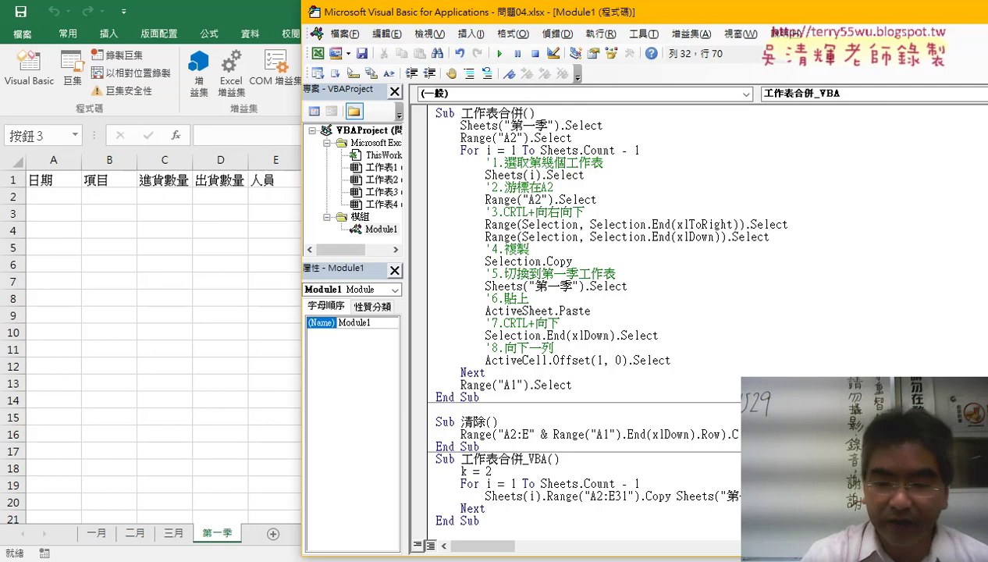
pyautogui.write('k')
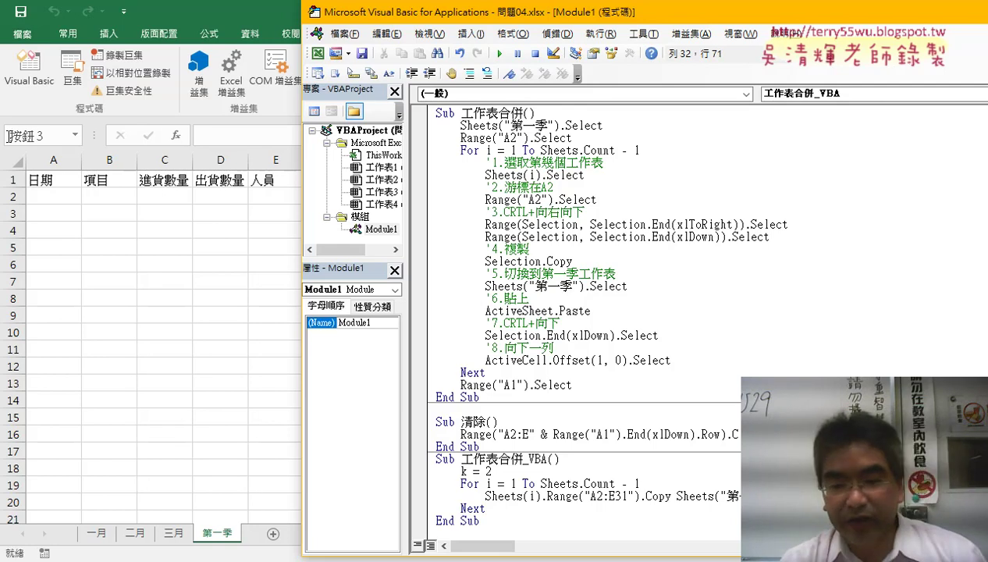
pyautogui.moveTo(492, 471); pyautogui.dragTo(460, 471)
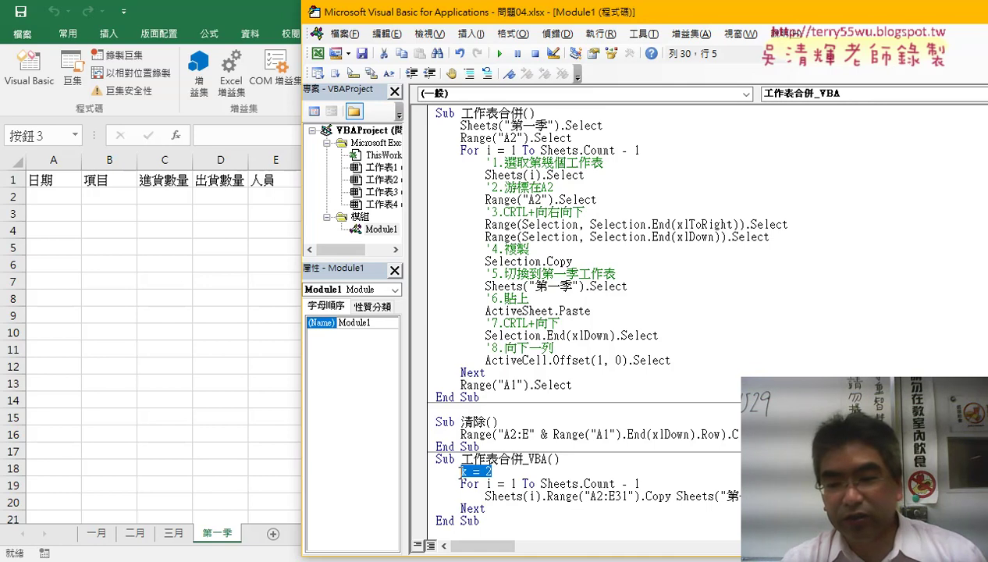
pyautogui.click(858, 495)
pyautogui.moveTo(853, 496); pyautogui.dragTo(811, 495)
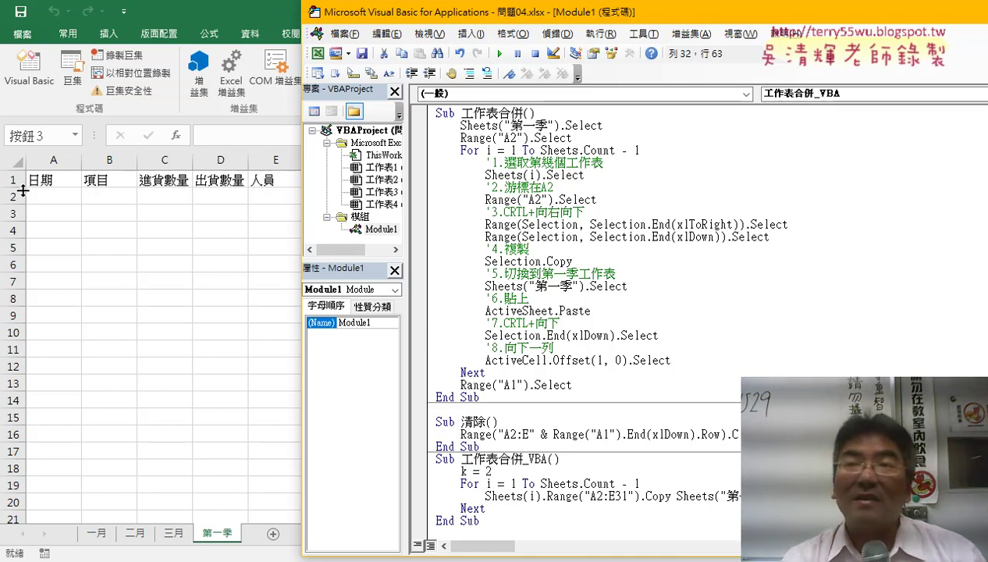
pyautogui.click(864, 496)
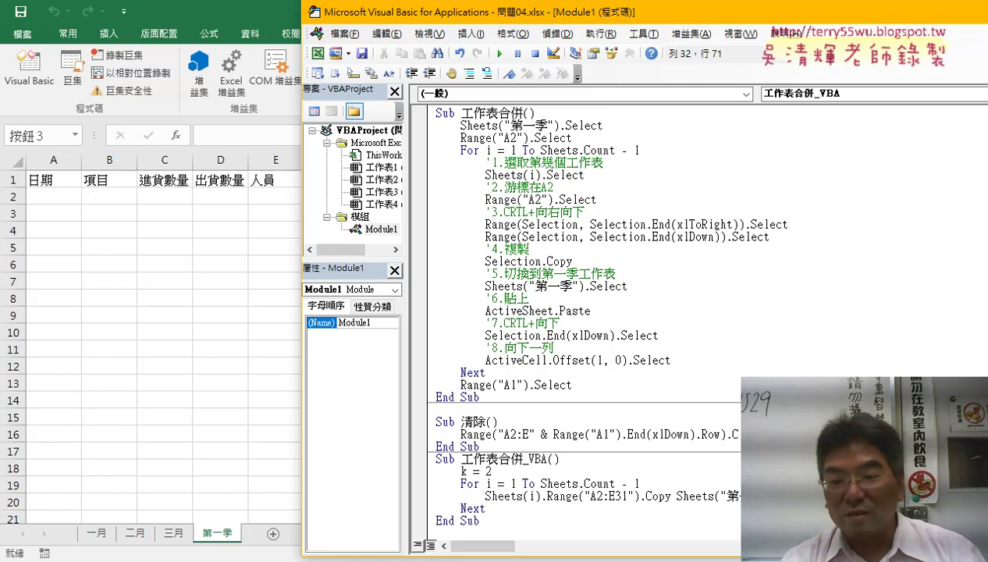
pyautogui.press('Return')
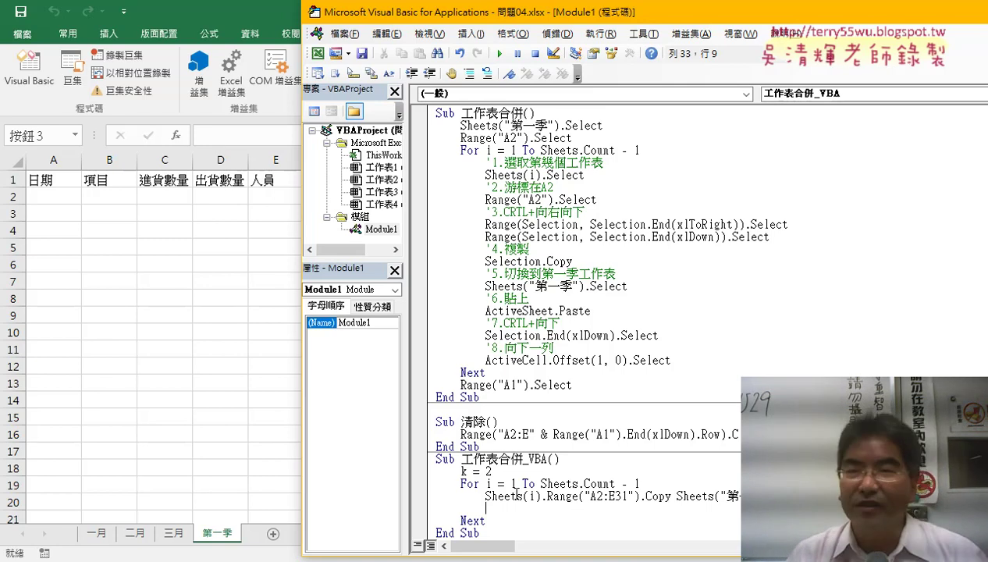
# Step: Set a breakpoint on the Copy line and step the macro, copying the first month into 第一季
pyautogui.click(421, 496)
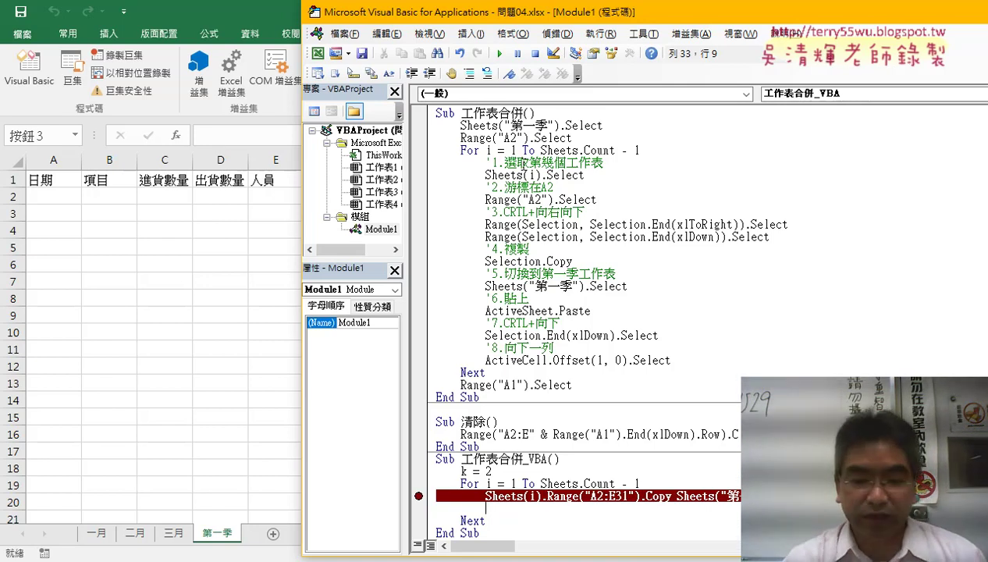
pyautogui.press('F8')
pyautogui.press('F8')
pyautogui.press('F8')
pyautogui.press('F8')
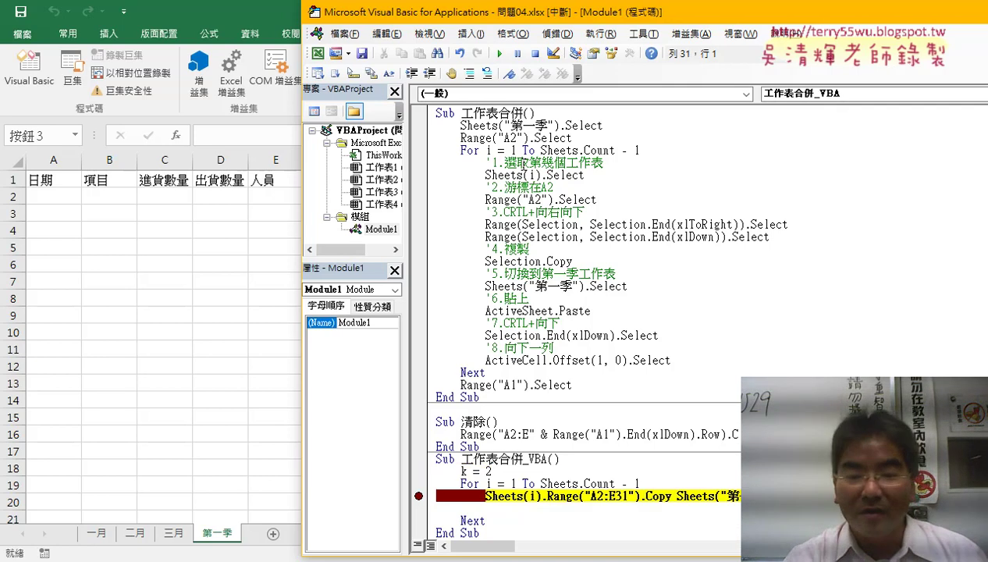
pyautogui.press('F8')
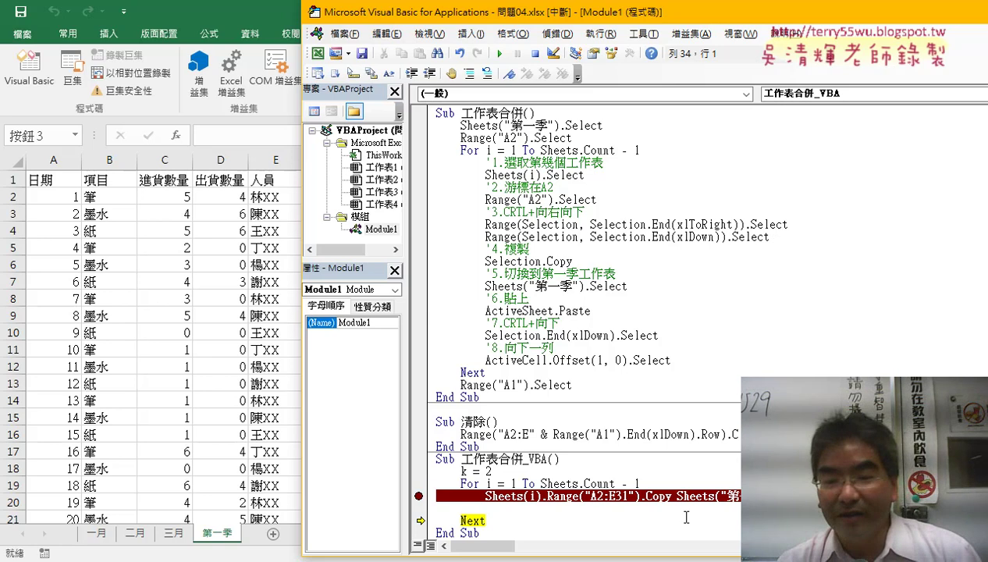
pyautogui.click(563, 509)
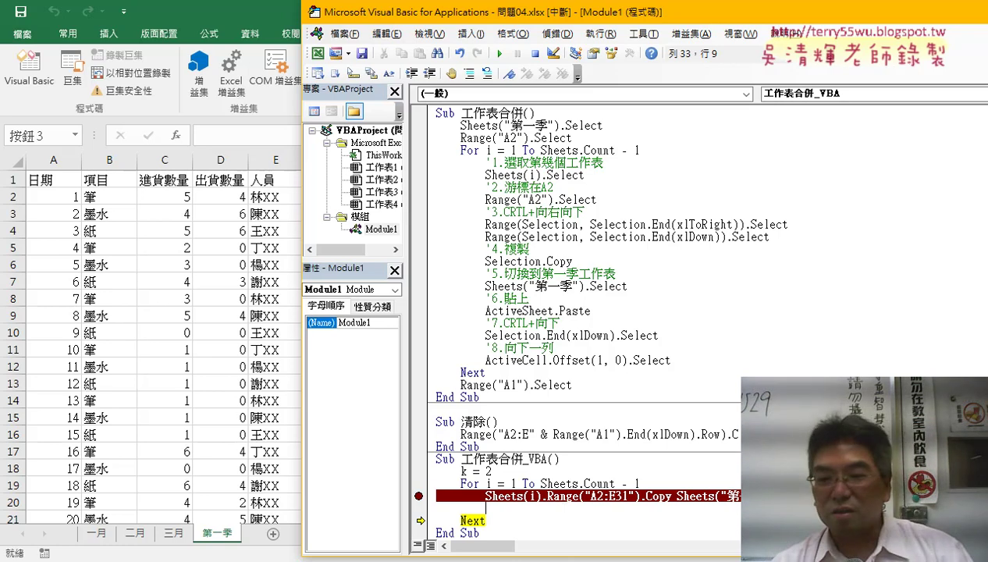
# Step: Below the Copy line, add k = Range("A2").End(xlDown).Row
pyautogui.hotkey('shift', 'Left')
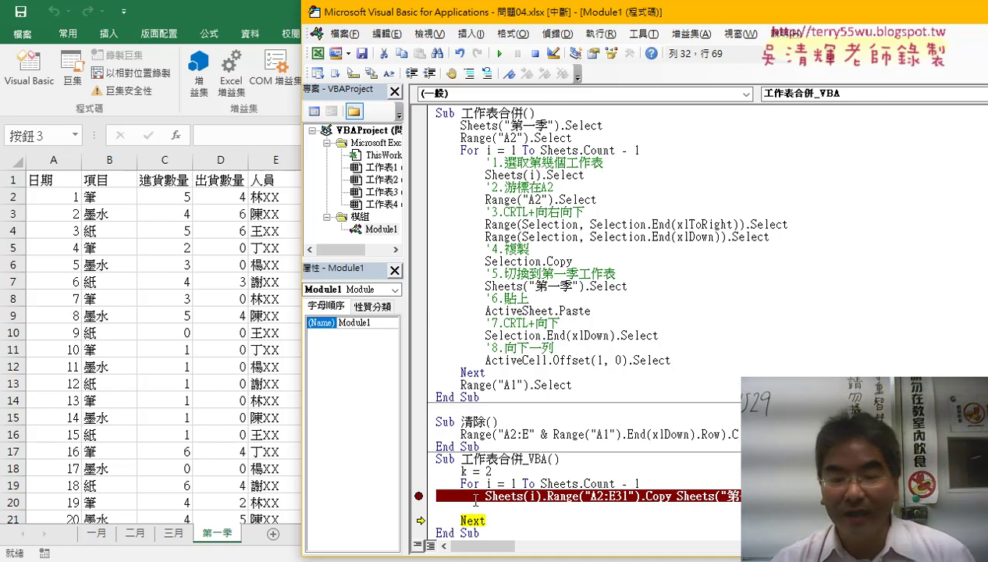
pyautogui.press('Down')
pyautogui.write('k')
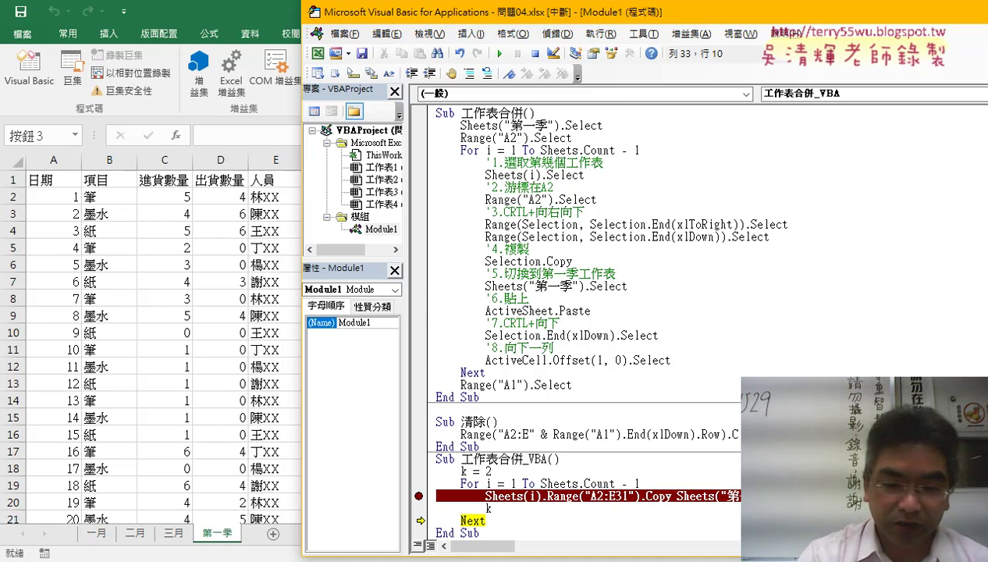
pyautogui.write('=')
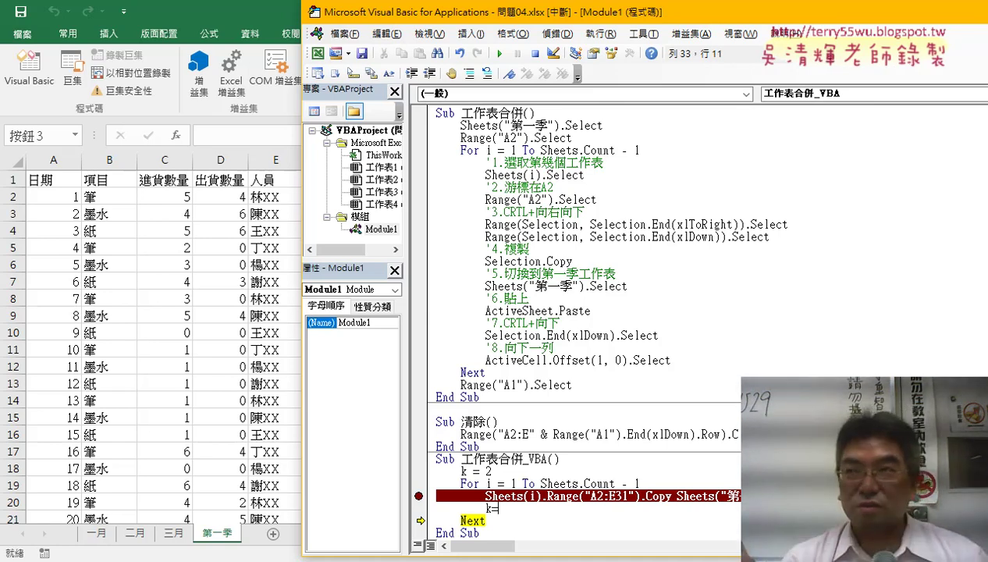
pyautogui.write('r')
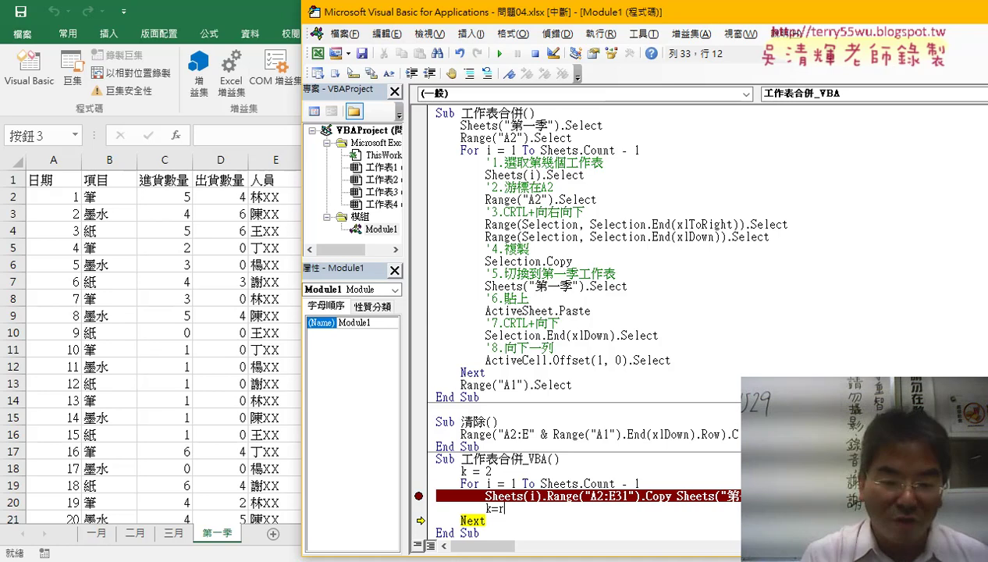
pyautogui.write('ange')
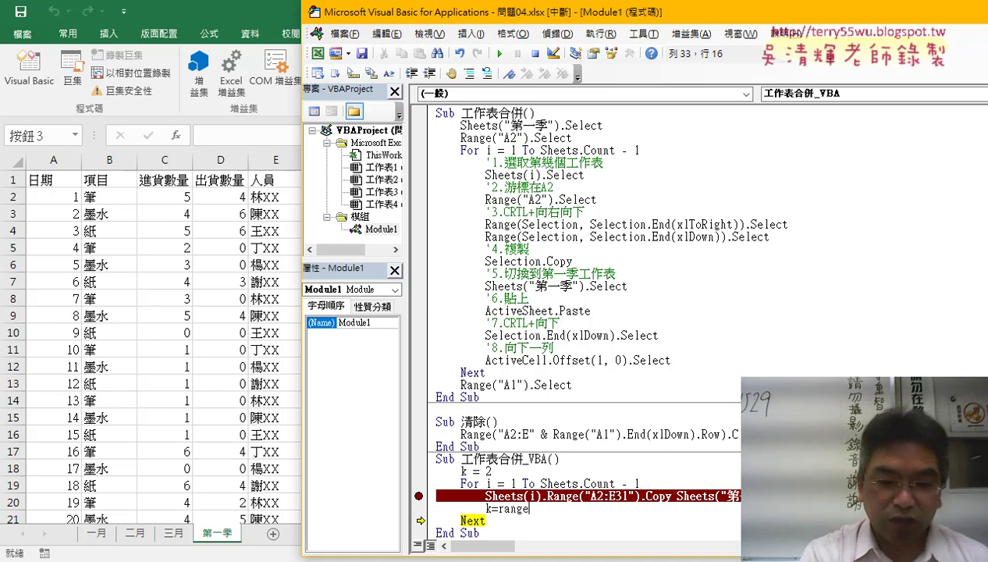
pyautogui.write('(')
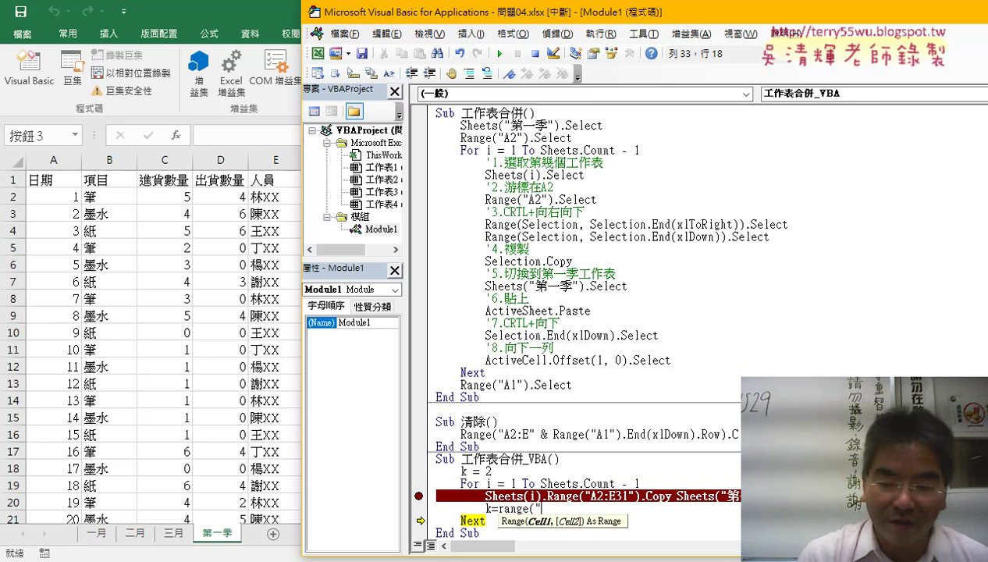
pyautogui.write('A2")')
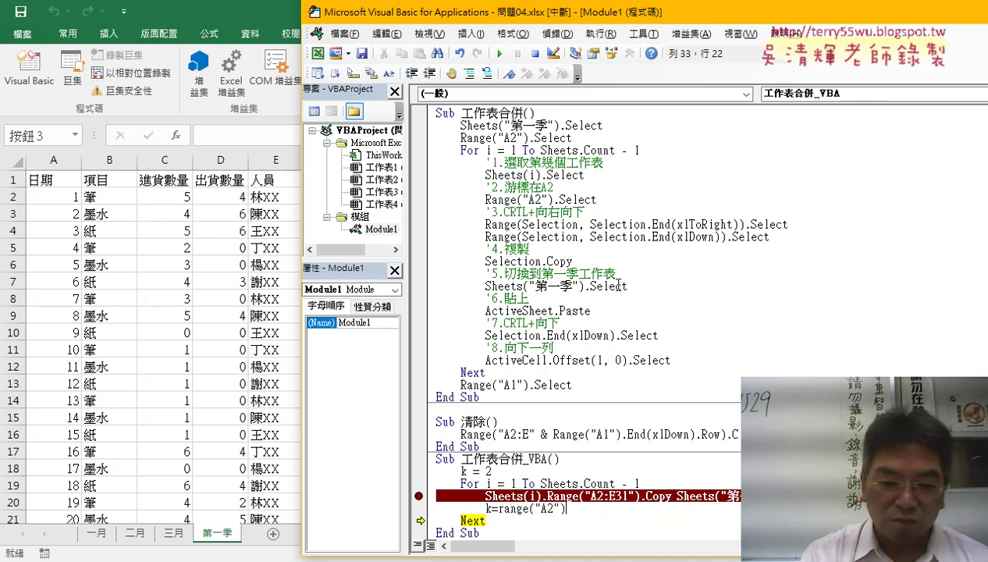
pyautogui.write('.End')
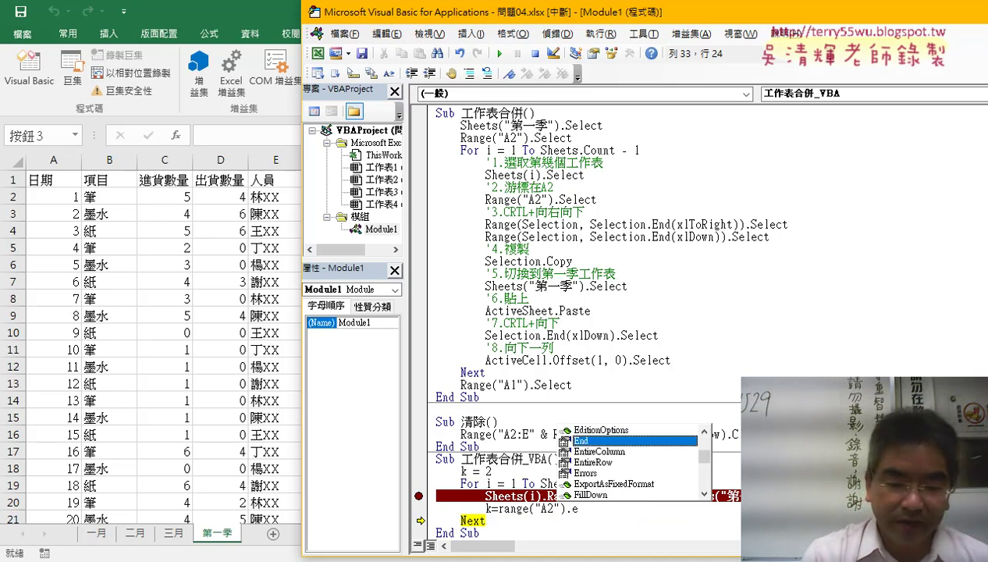
pyautogui.write(' (xl')
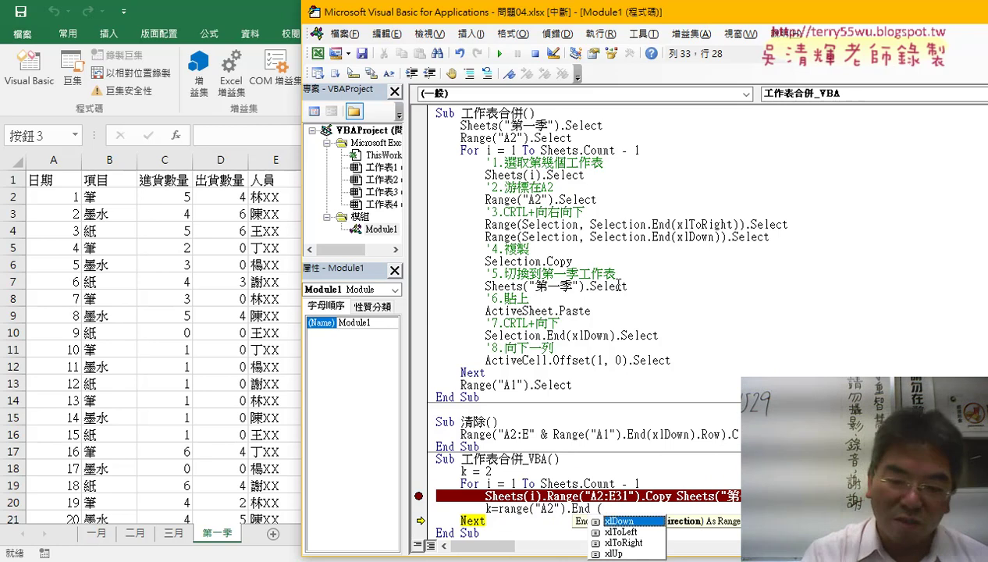
pyautogui.write('Down ).')
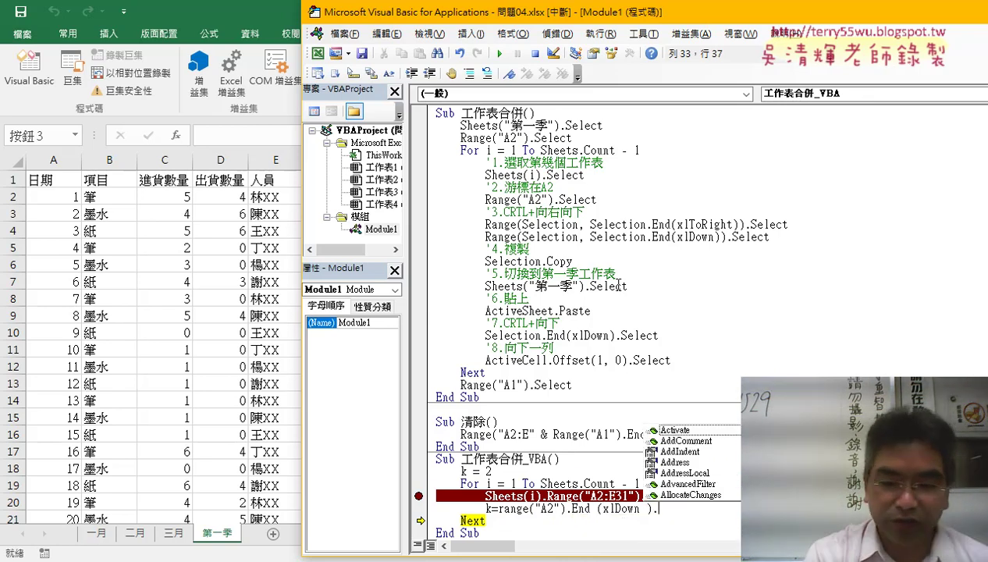
pyautogui.write('row')
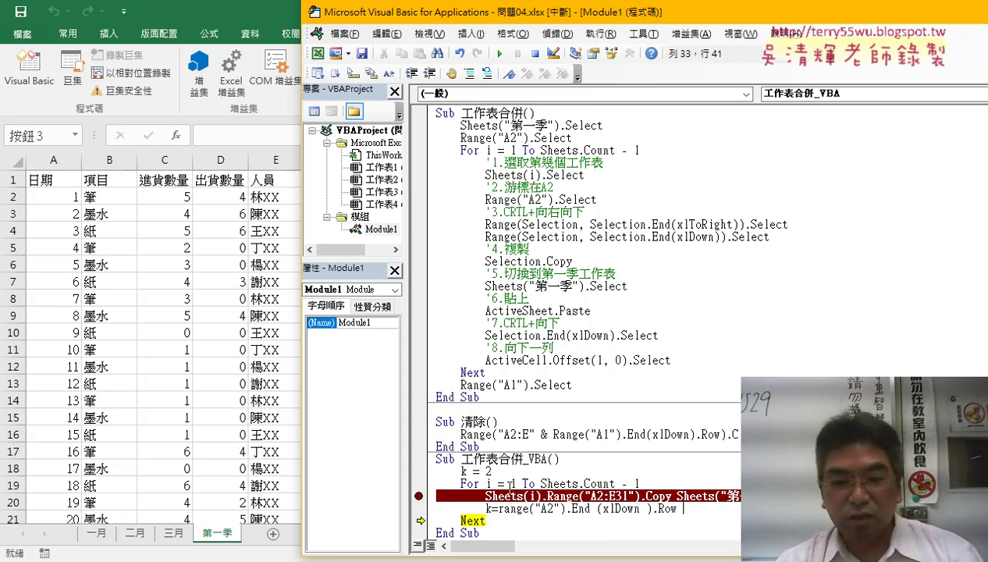
pyautogui.click(655, 475)
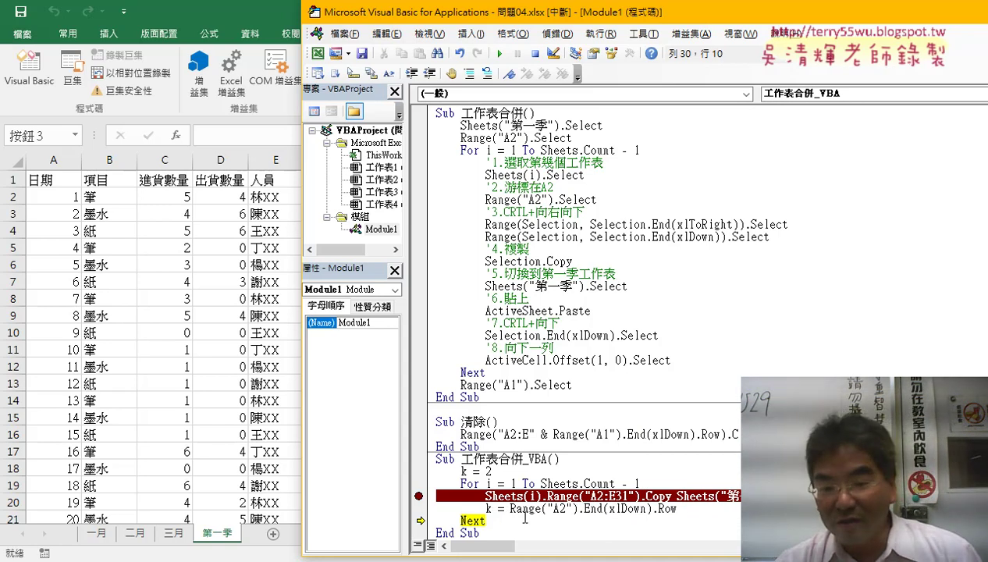
pyautogui.moveTo(511, 508); pyautogui.dragTo(676, 509)
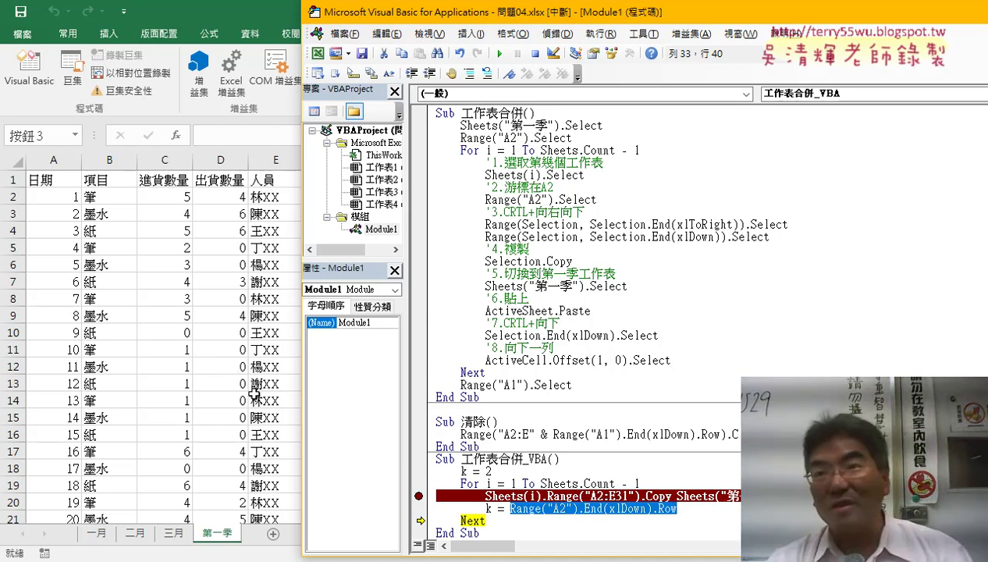
# Step: Prefix the k line's Range with Sheets("第一季"). and bring the workbook forward
pyautogui.click(749, 496)
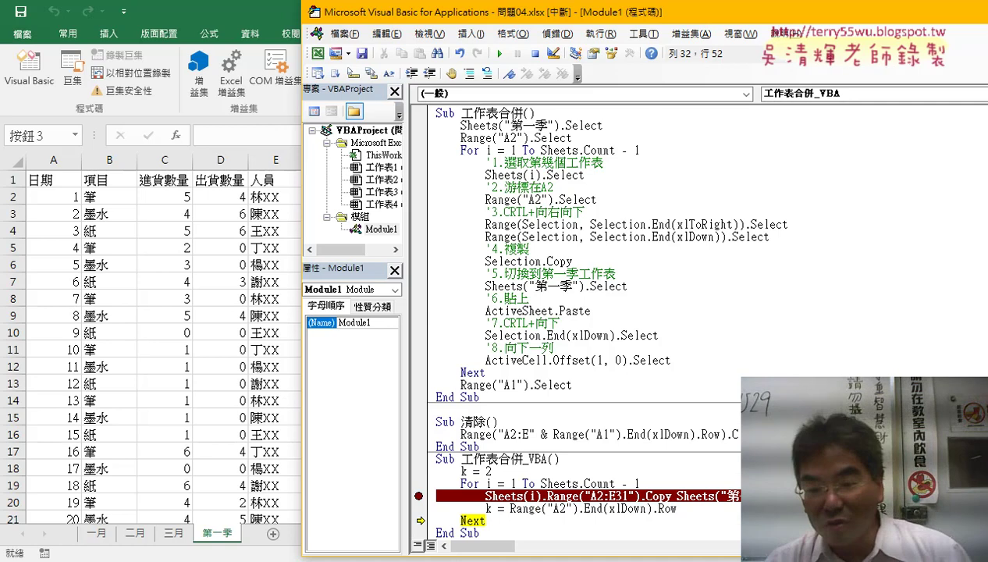
pyautogui.moveTo(749, 497); pyautogui.dragTo(676, 496)
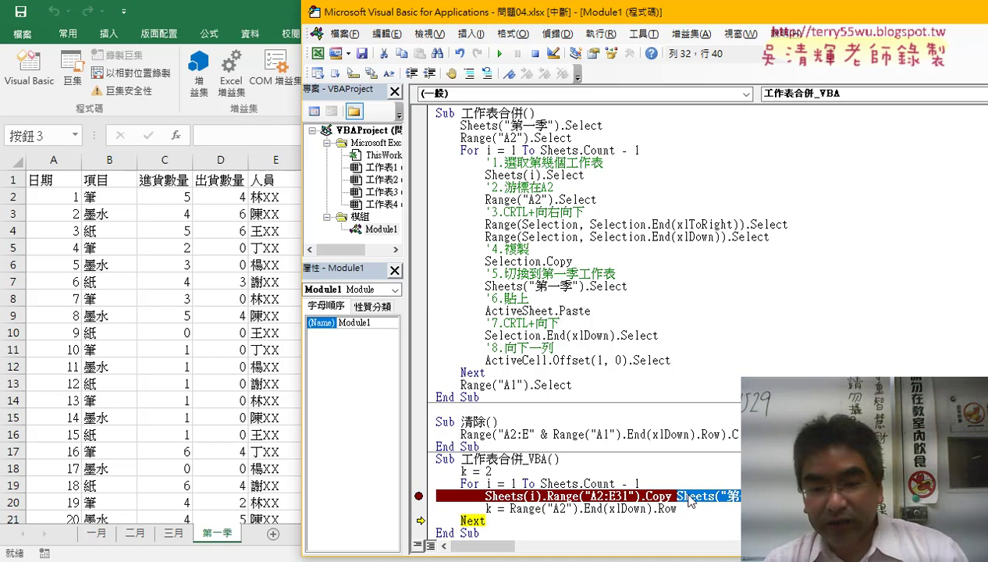
pyautogui.hotkey('ctrl', 'c')
pyautogui.click(510, 508)
pyautogui.hotkey('ctrl', 'v')
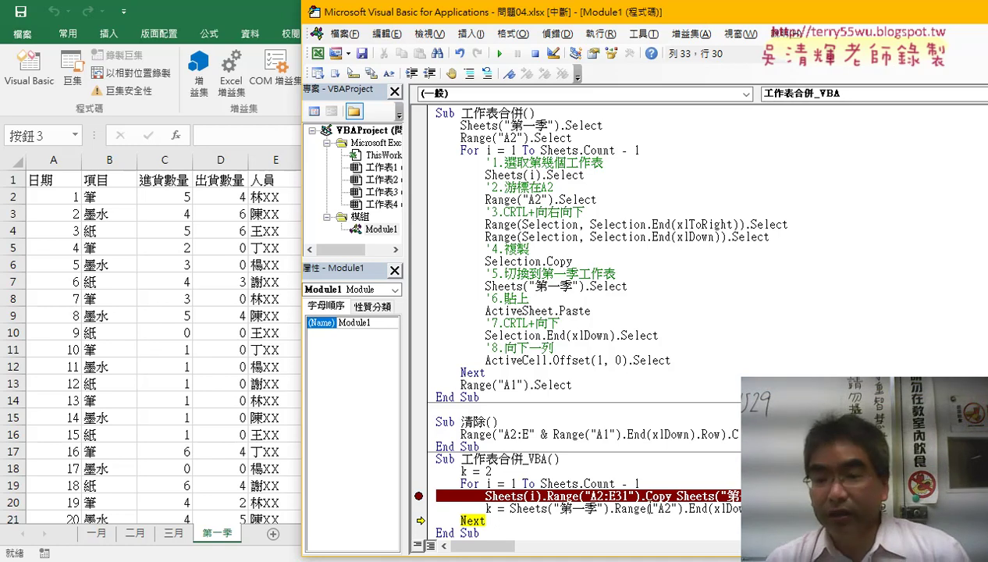
pyautogui.moveTo(733, 508); pyautogui.dragTo(509, 508)
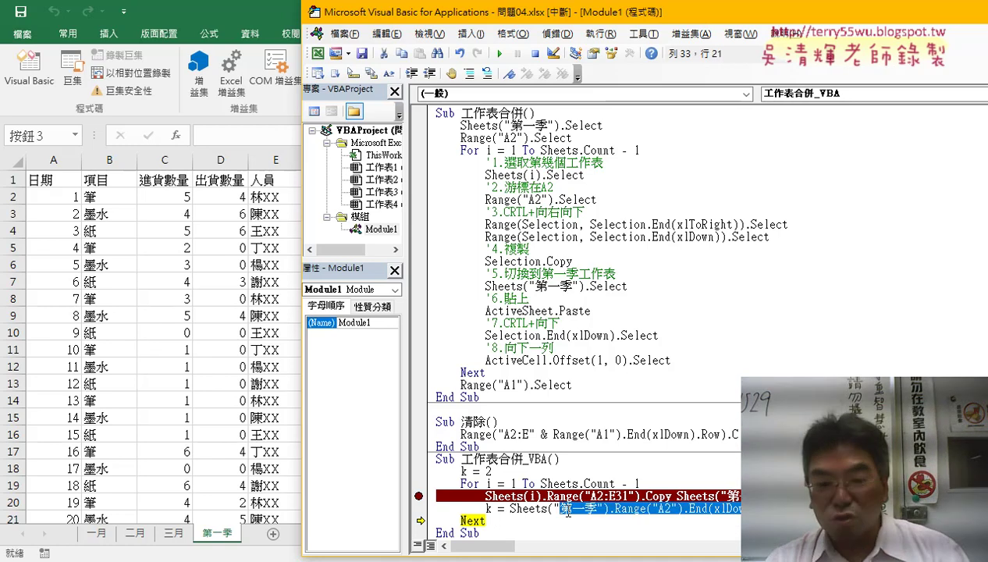
pyautogui.click(51, 398)
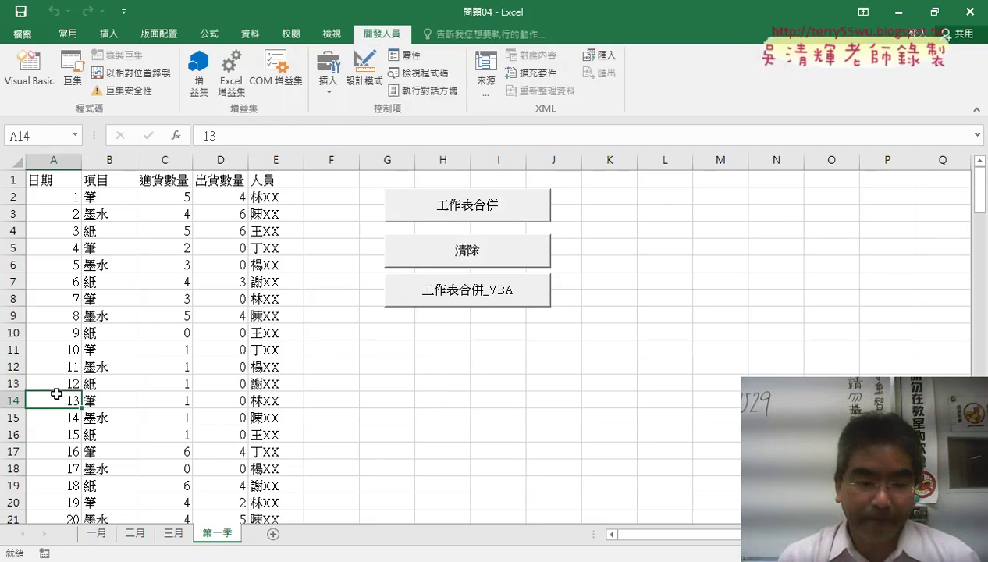
# Step: Confirm 第一季's column A data ends at row 31, then return to the VBA editor
pyautogui.hotkey('ctrl', 'Down')
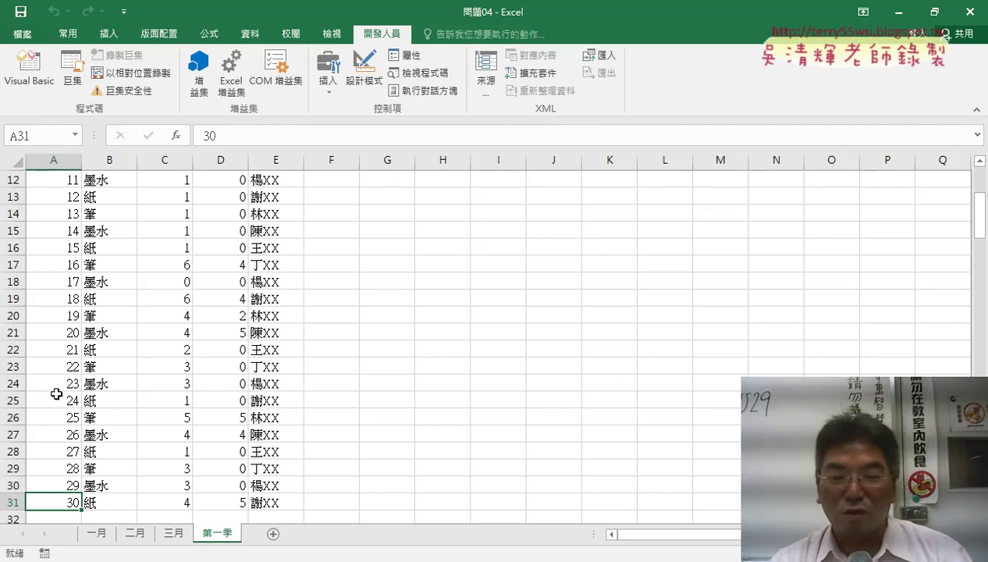
pyautogui.click(414, 519)
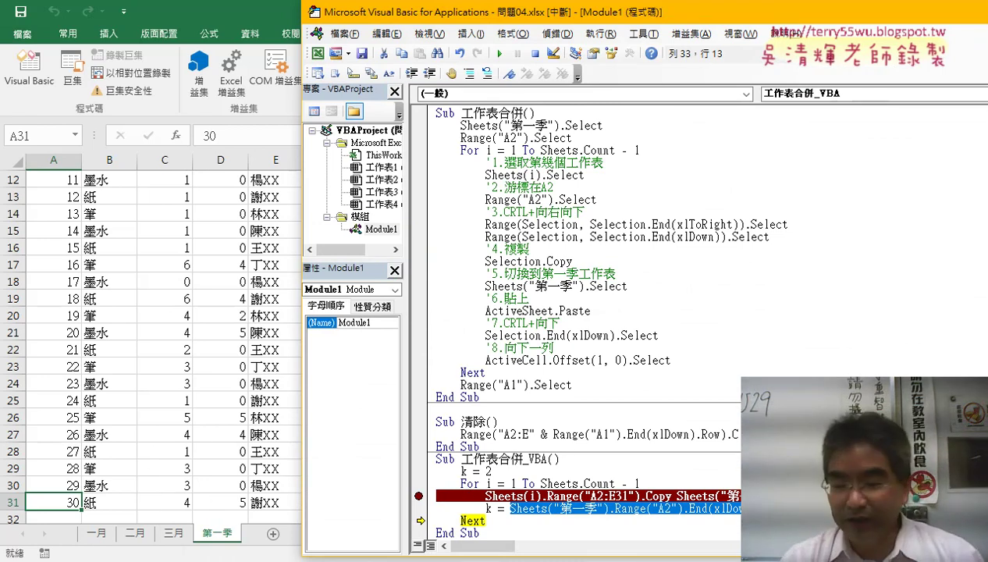
# Step: Append + 1 to the k line, move execution back to it, and step it again with F8
pyautogui.click(784, 507)
pyautogui.write('+')
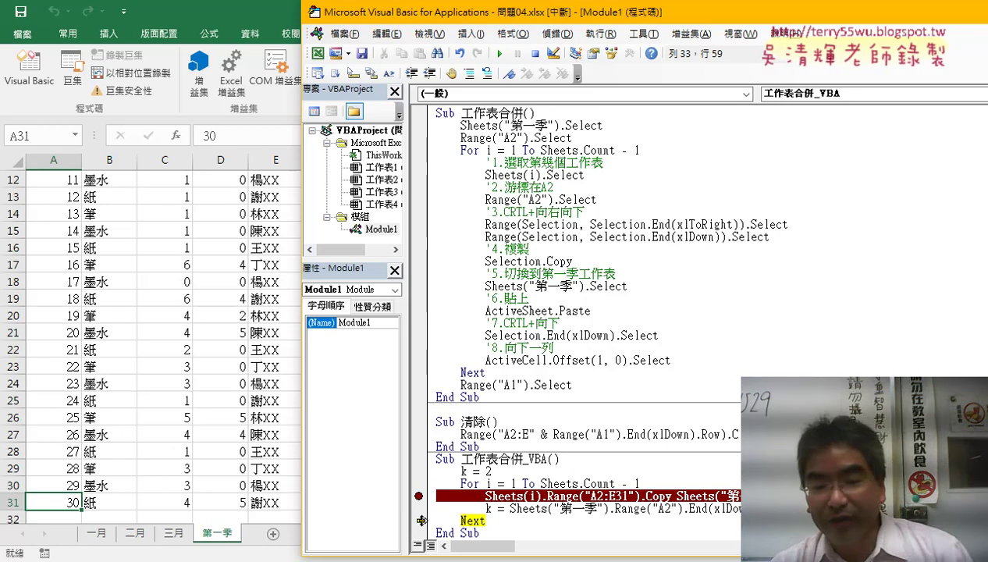
pyautogui.moveTo(421, 520); pyautogui.dragTo(421, 508)
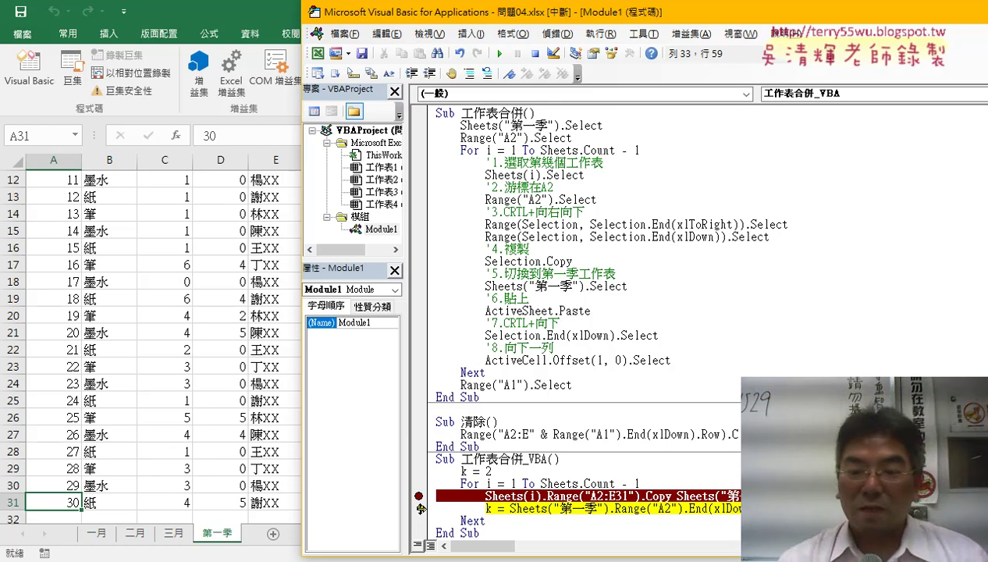
pyautogui.press('F8')
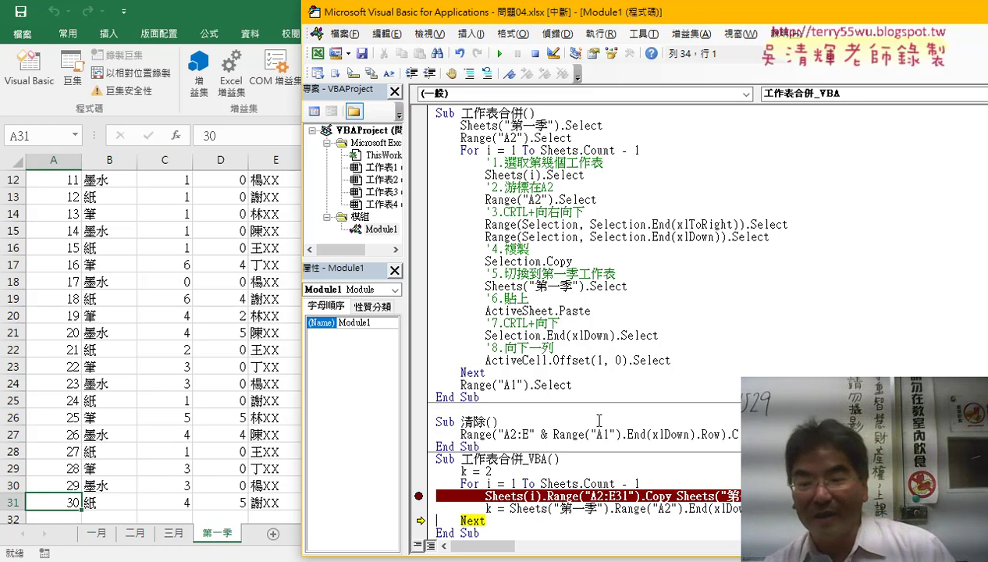
# Step: Remove the breakpoint from the Copy line
pyautogui.scroll(-1, 595, 429)
pyautogui.click(612, 496)
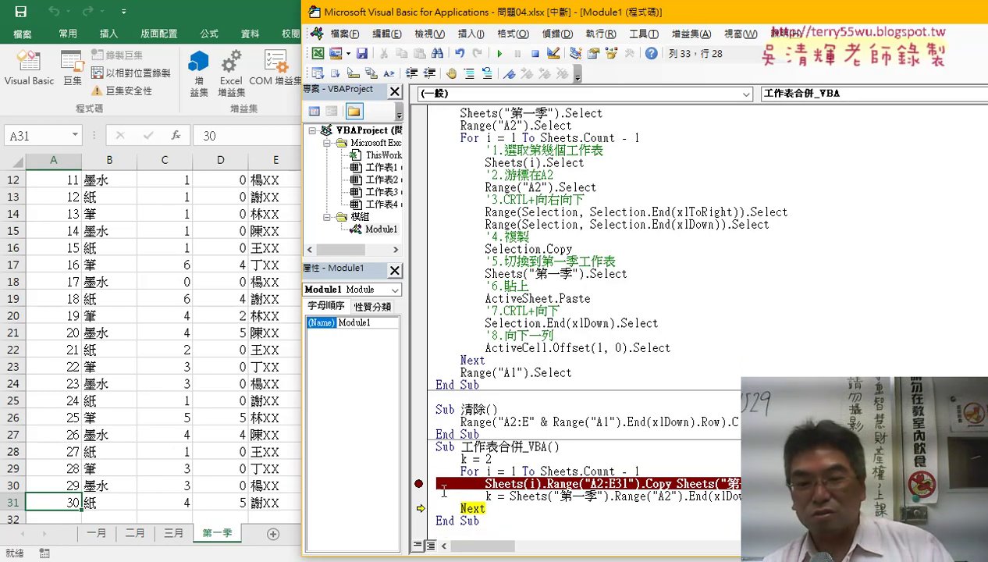
pyautogui.click(418, 484)
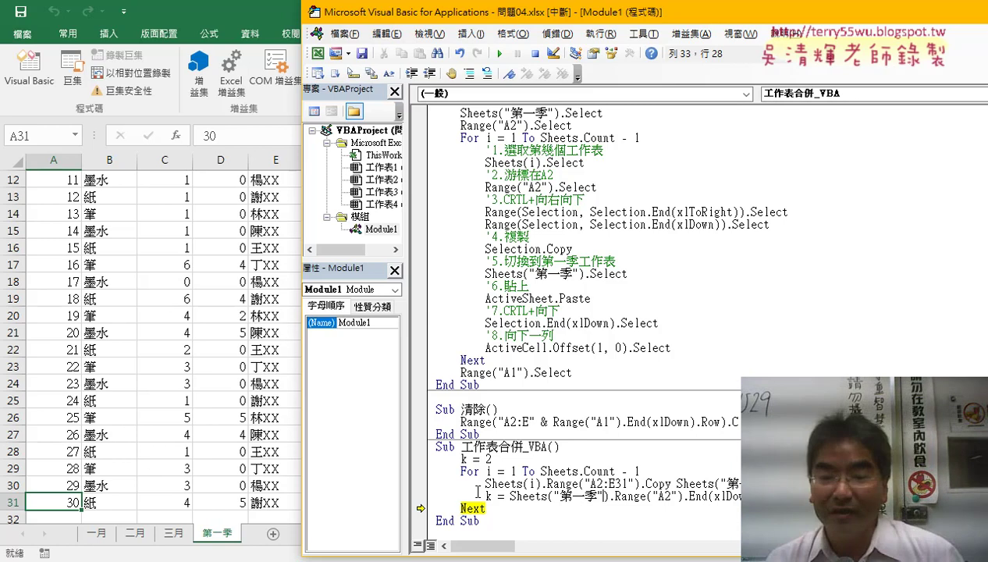
# Step: Move the code editor left and select the Sheets("第一季") reference on the Copy line
pyautogui.moveTo(485, 483); pyautogui.dragTo(539, 484)
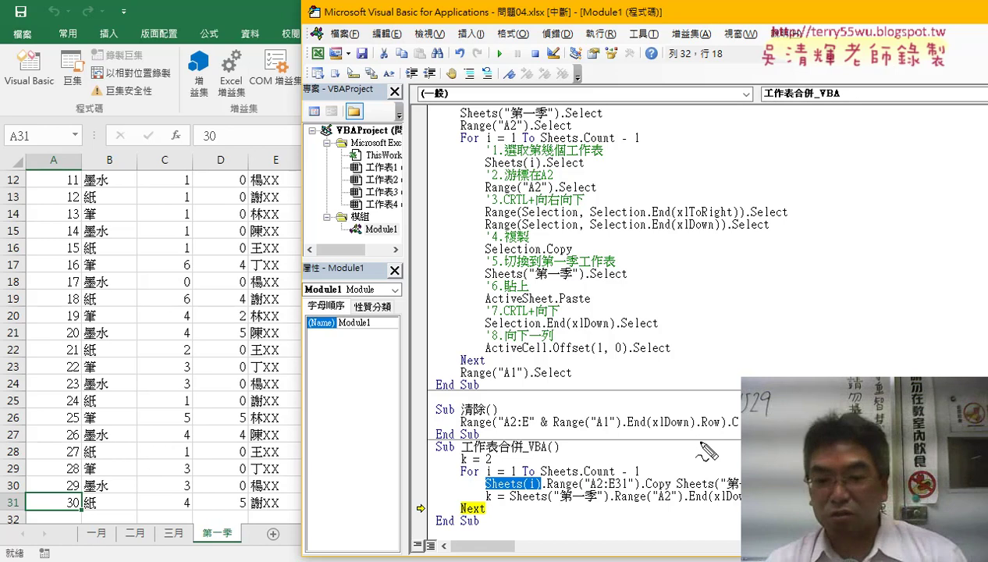
pyautogui.moveTo(483, 490); pyautogui.dragTo(538, 490)
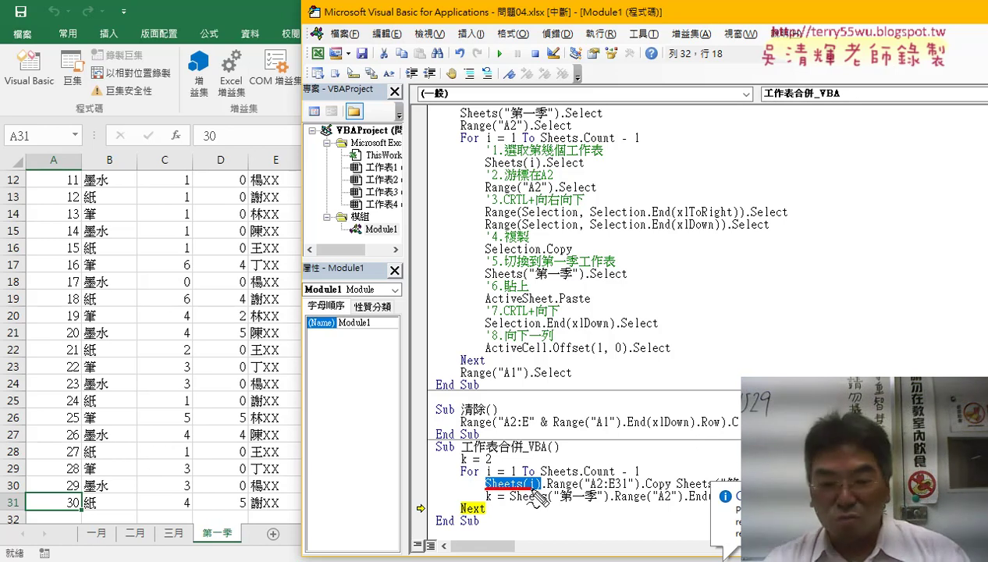
pyautogui.press('Escape')
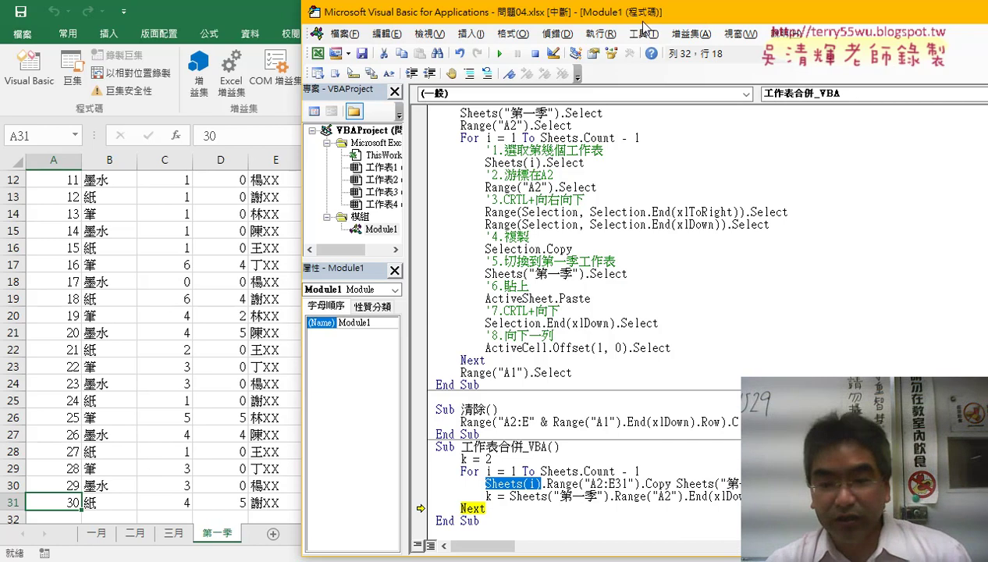
pyautogui.moveTo(648, 11); pyautogui.dragTo(531, 11)
pyautogui.moveTo(560, 483); pyautogui.dragTo(659, 483)
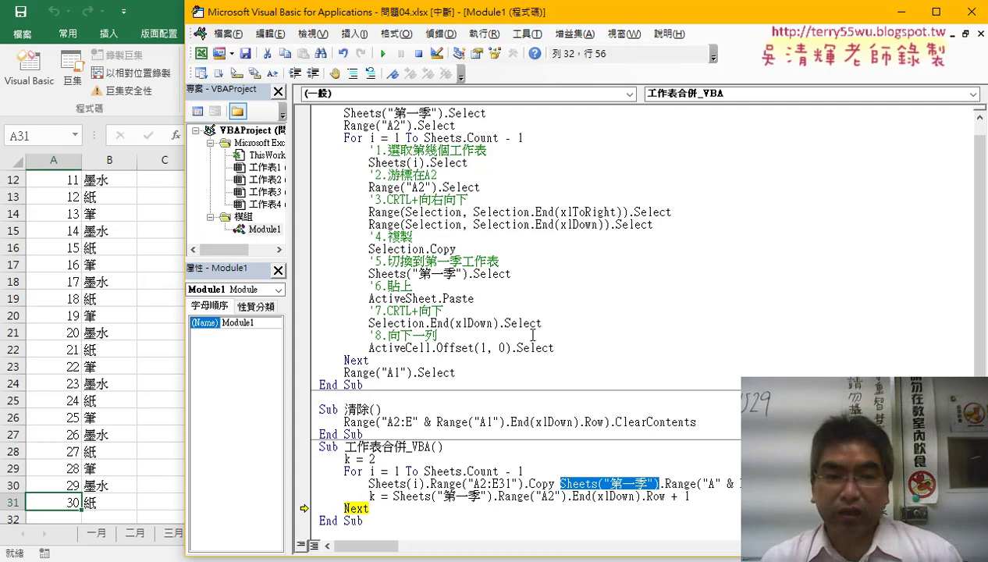
pyautogui.hotkey('alt', 'F11')
pyautogui.click(117, 248)
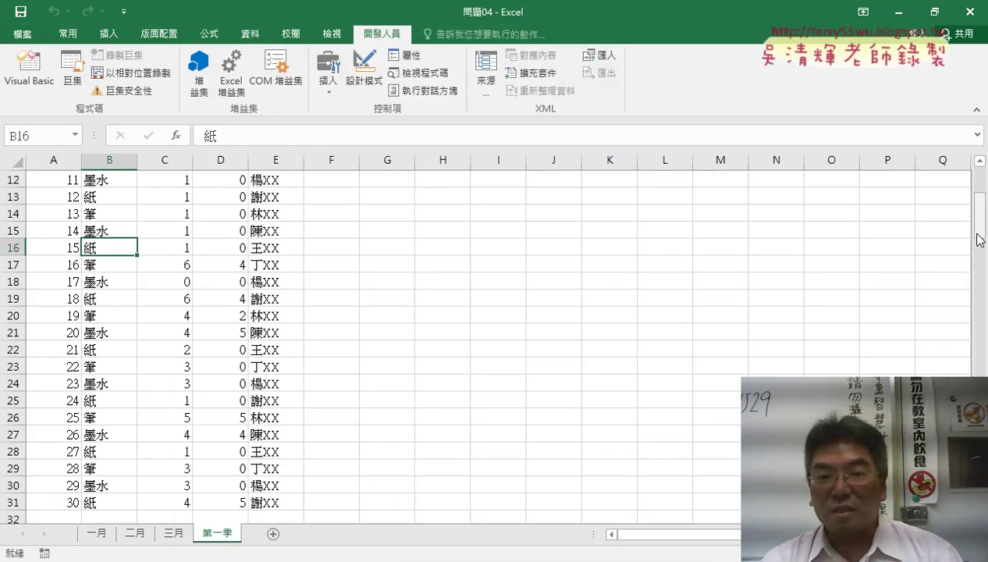
pyautogui.scroll(4, 980, 240)
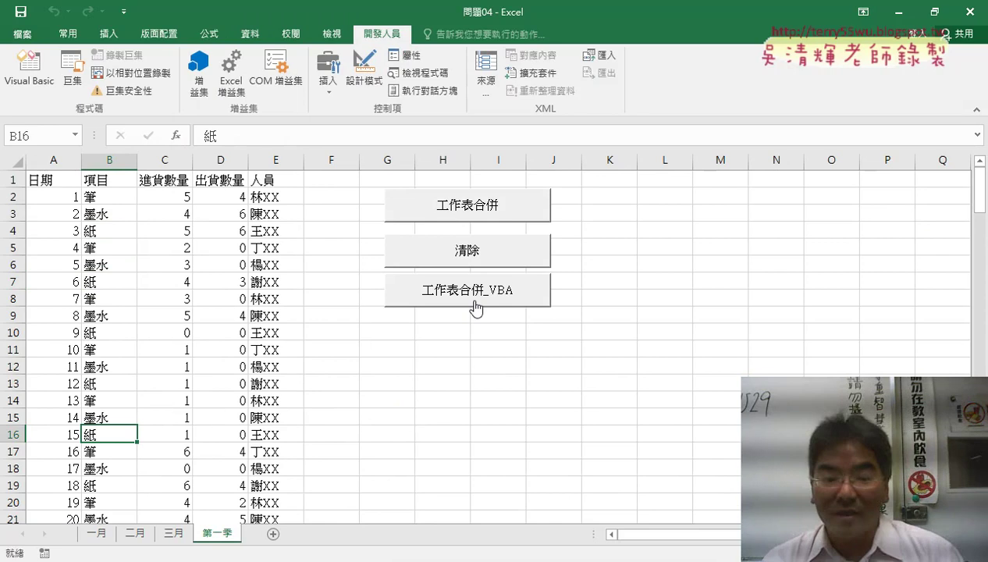
pyautogui.click(321, 560)
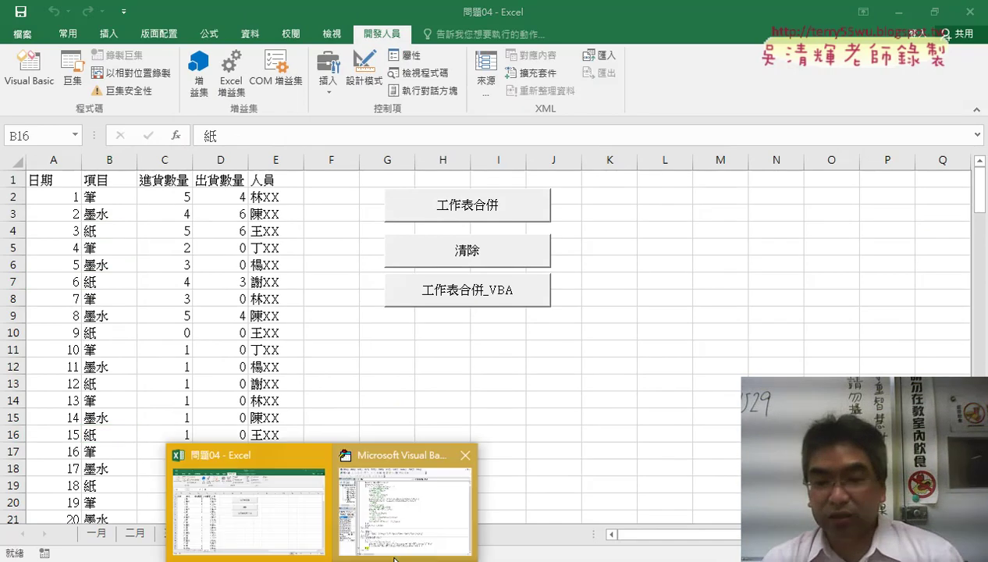
pyautogui.click(453, 529)
pyautogui.moveTo(664, 483); pyautogui.dragTo(559, 484)
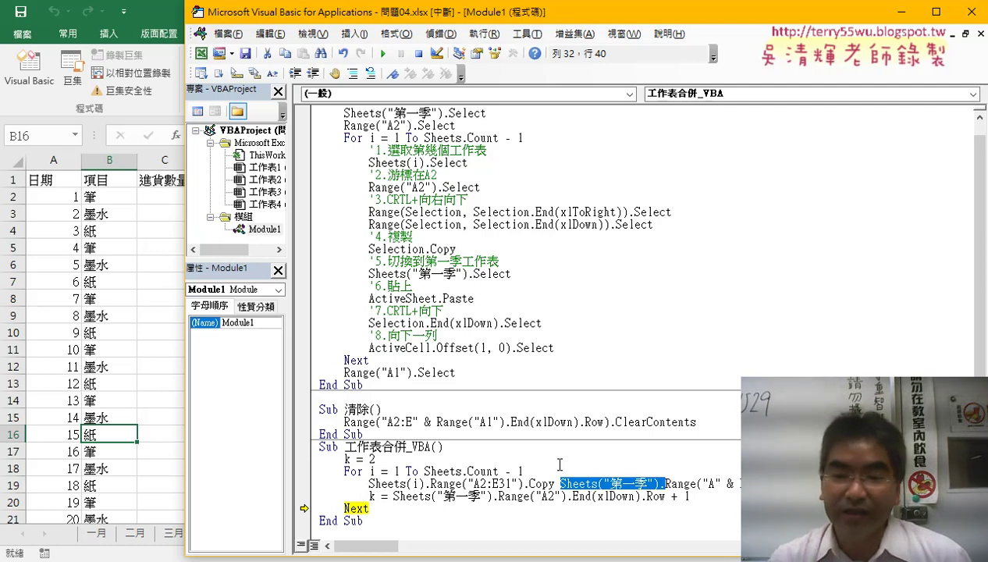
# Step: Delete the Sheets("第一季"). prefix from the Copy line and the k = line
pyautogui.press('Delete')
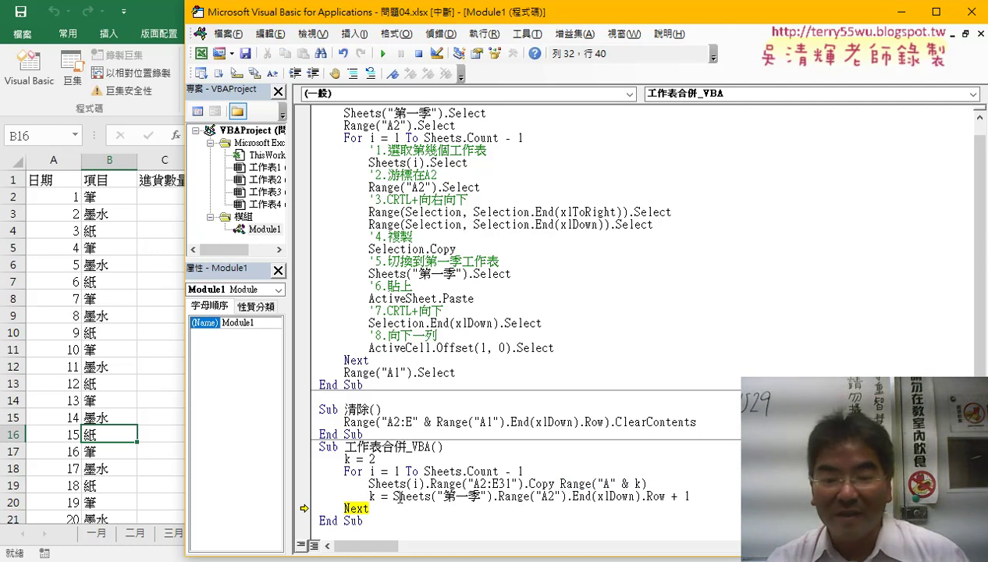
pyautogui.moveTo(392, 497); pyautogui.dragTo(498, 496)
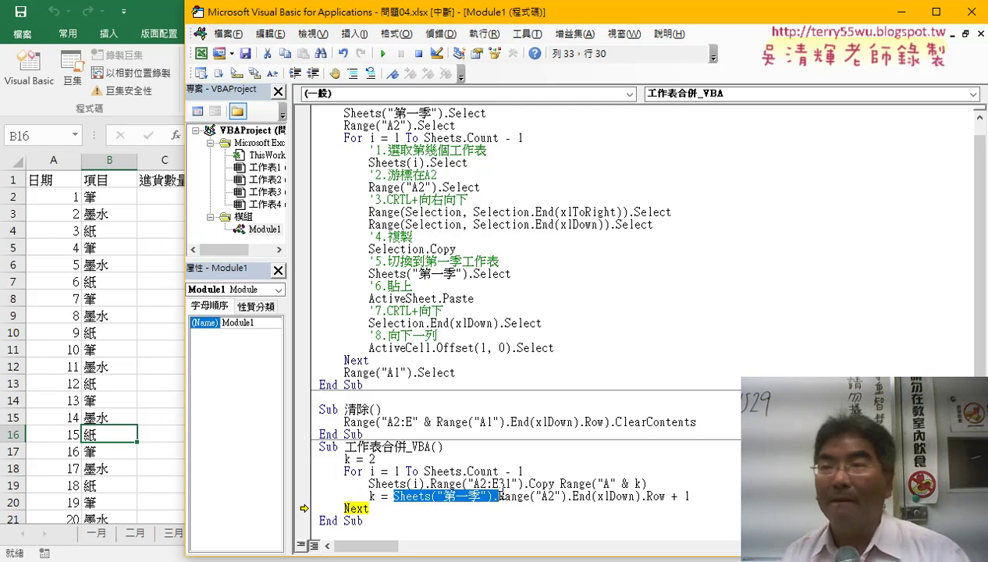
pyautogui.press('Delete')
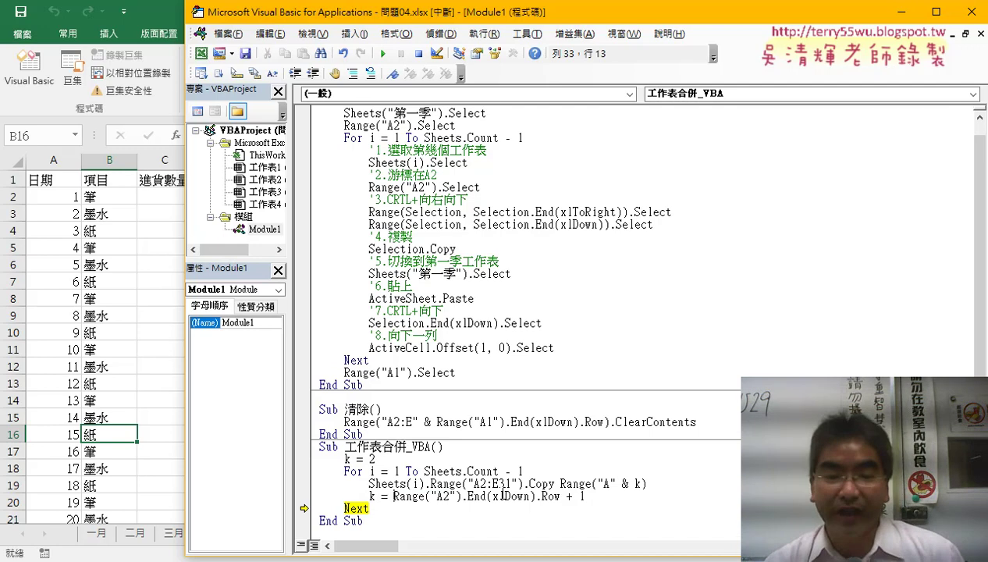
# Step: Let the paused macro finish, then clear 第一季 with 清除 and rerun 工作表合併_VBA
pyautogui.click(383, 53)
pyautogui.click(163, 246)
pyautogui.click(465, 250)
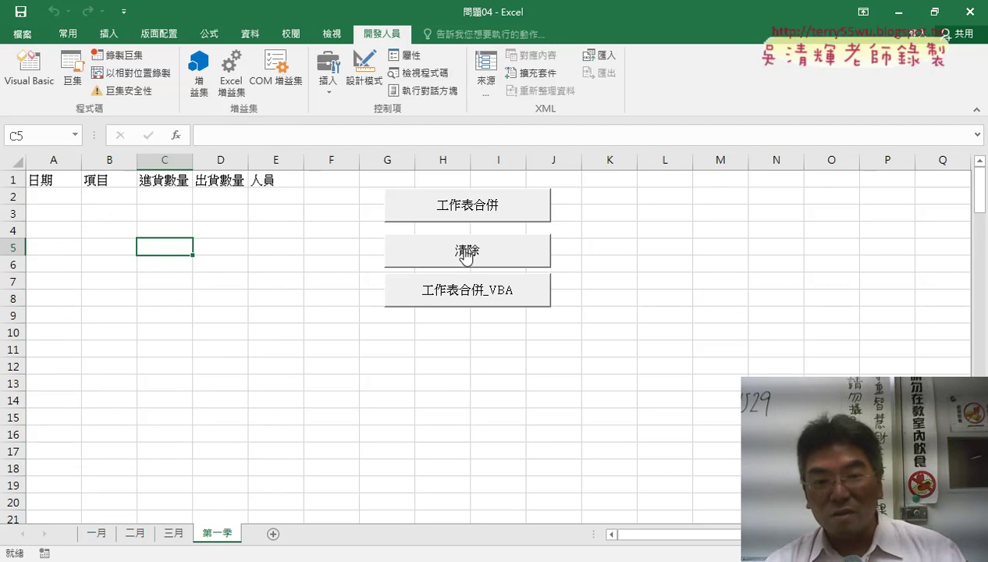
pyautogui.click(467, 287)
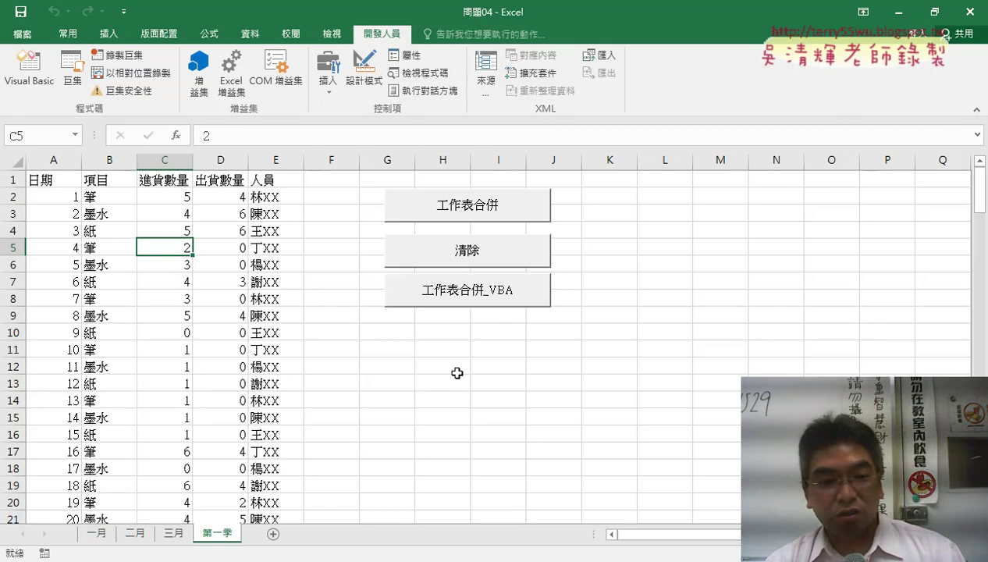